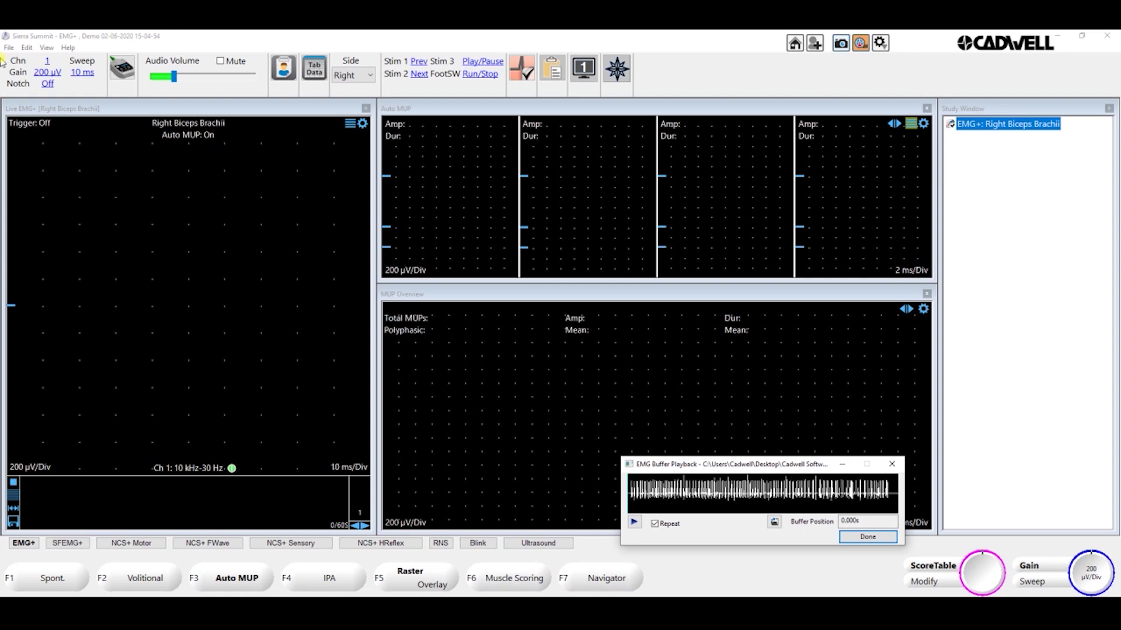
Step: Toggle the Auto MUP: On/Off footswitch behavior in the current EMG+ test's settings and apply the change
left_click(28, 49)
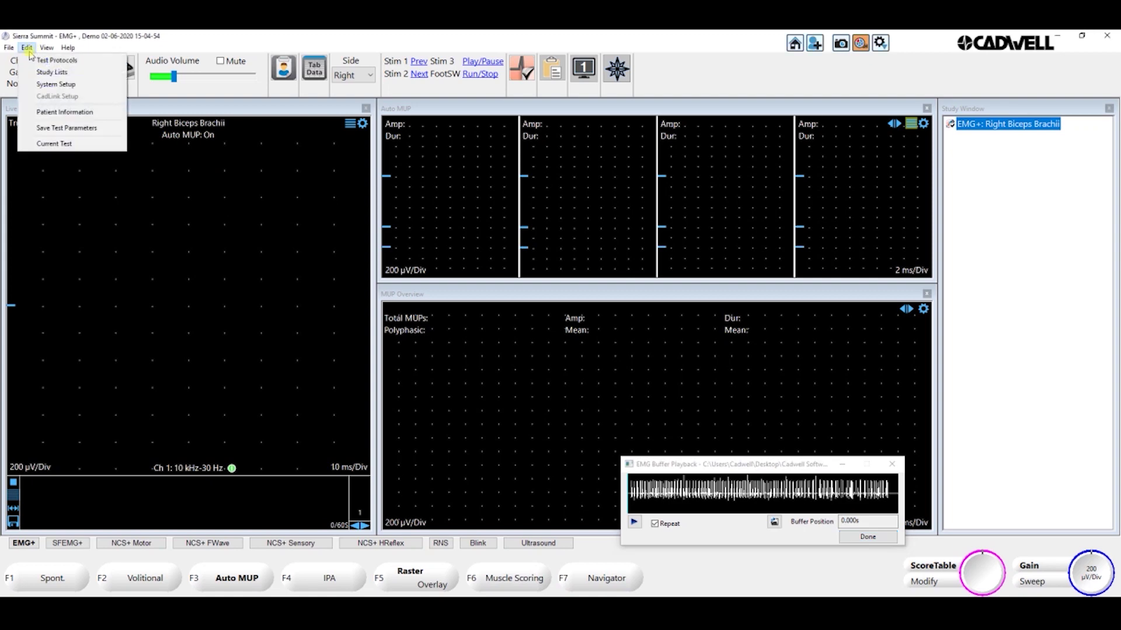
left_click(50, 144)
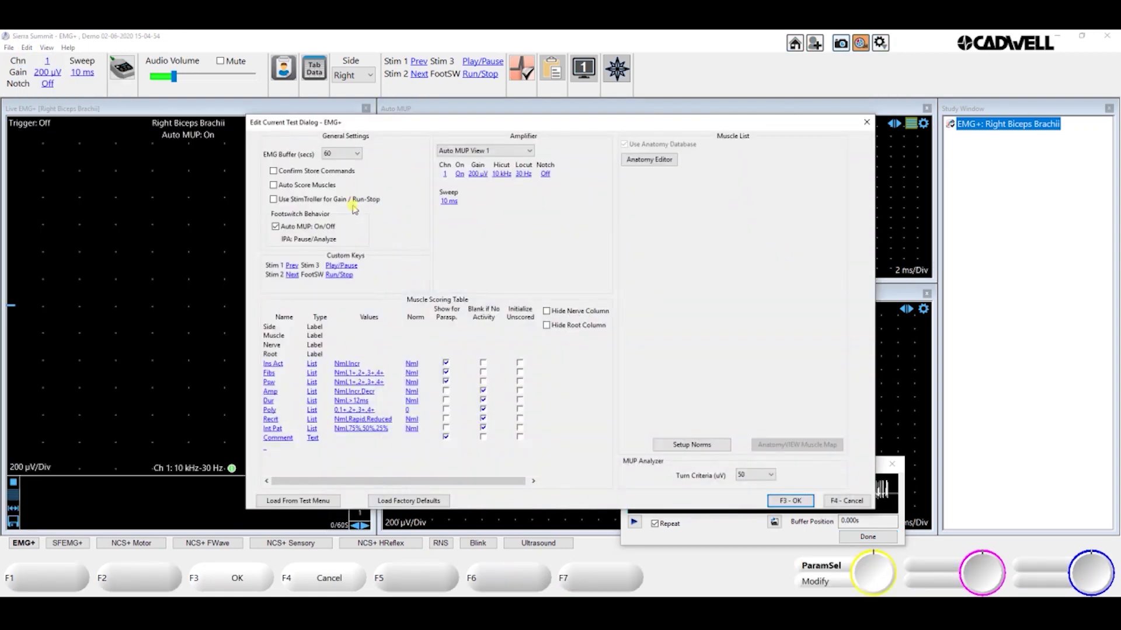
left_click(276, 228)
left_click(791, 501)
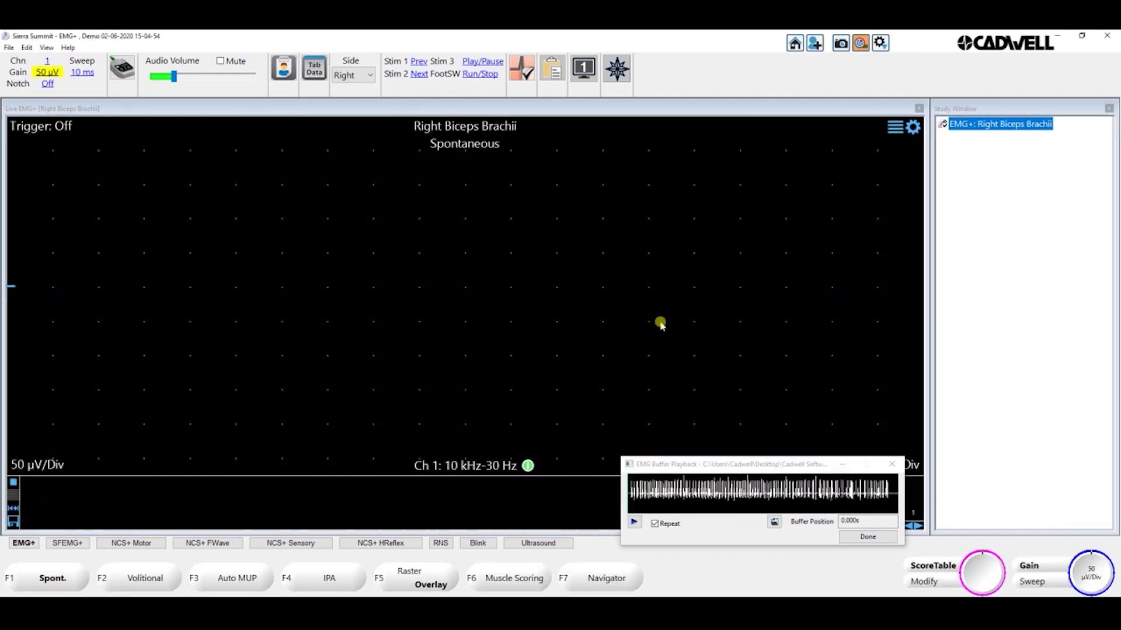
Step: Switch to Auto MUP mode, play the loaded EMG buffer to acquire the first set of motor units, and stop the acquisition
left_click(255, 582)
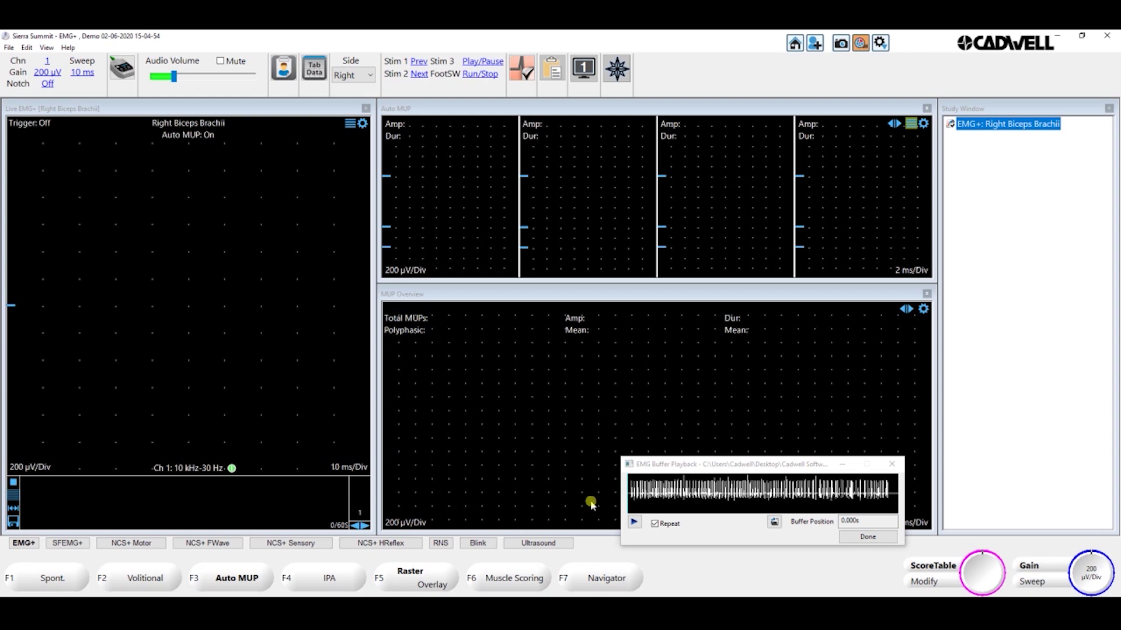
left_click(634, 522)
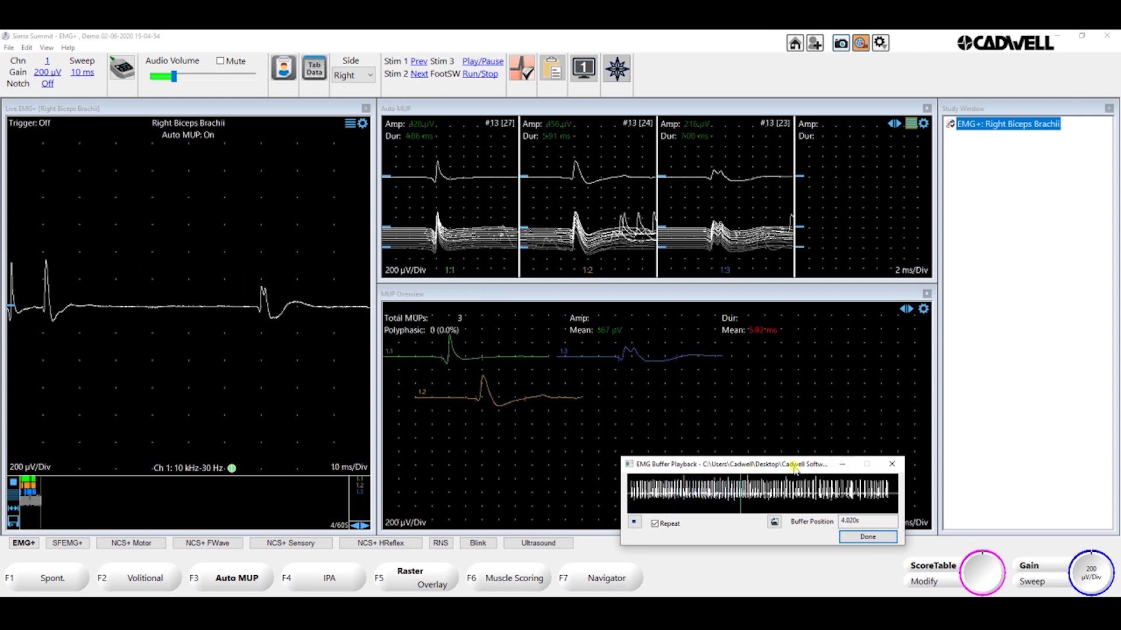
left_click(842, 465)
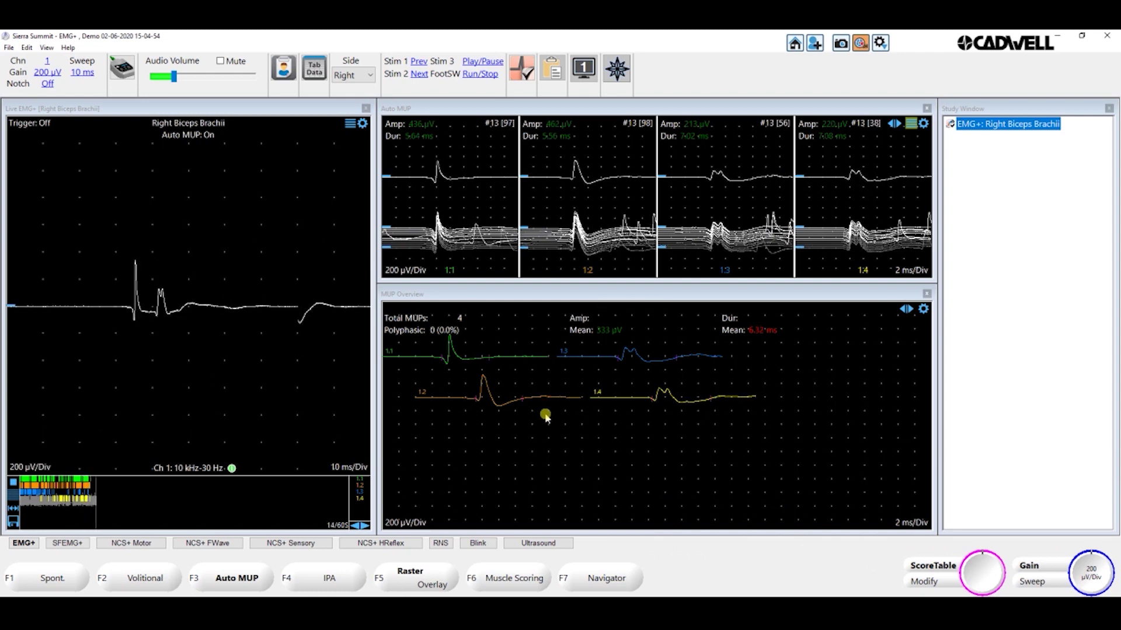
key("space")
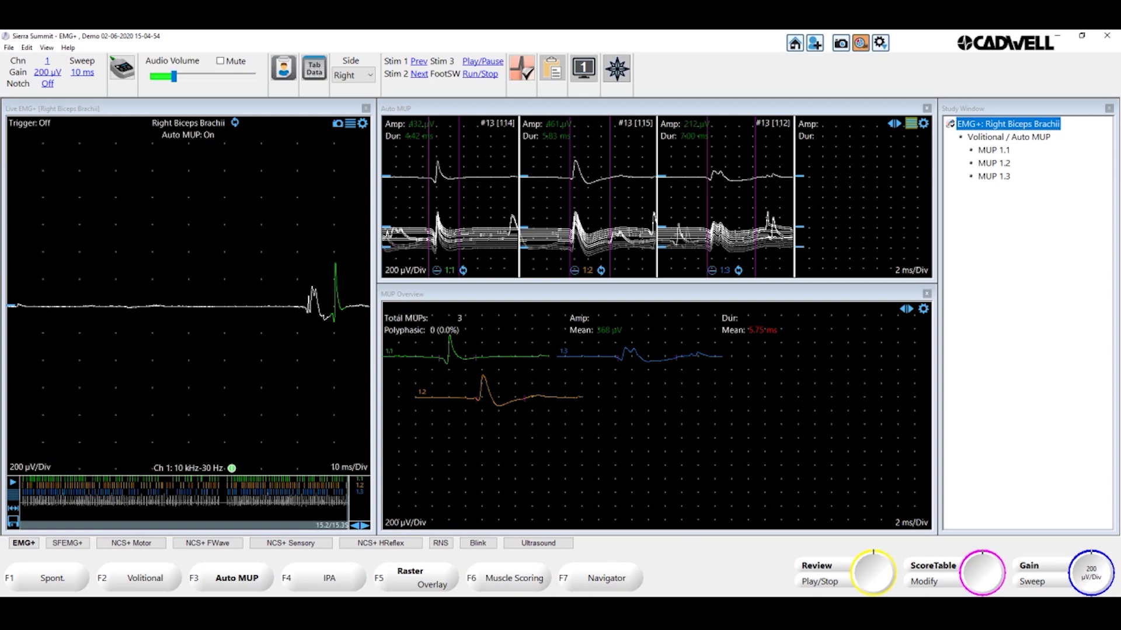
Step: Load another two-MUP EMG file into the buffer playback and play it to acquire the second set of motor units
mouse_move(708, 595)
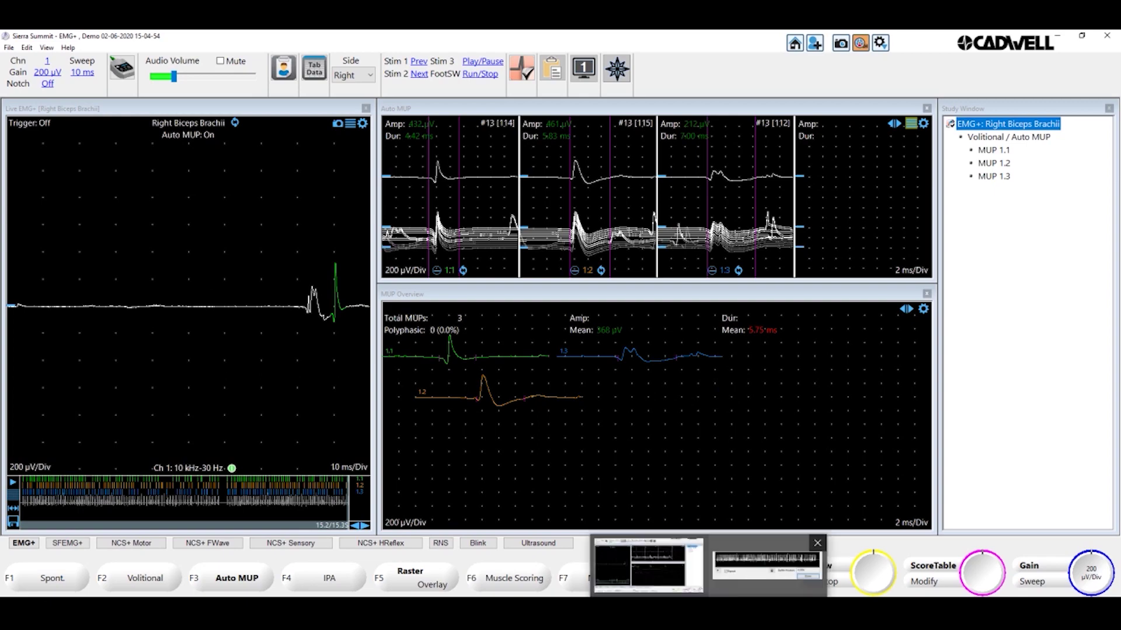
left_click(759, 578)
left_click(775, 523)
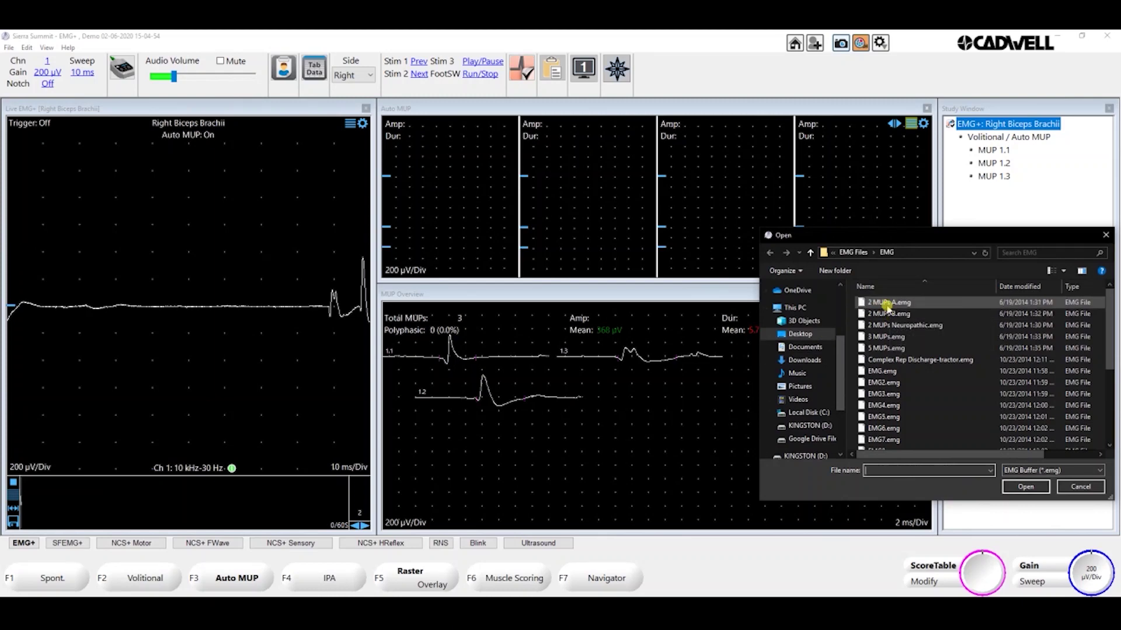
double_click(887, 303)
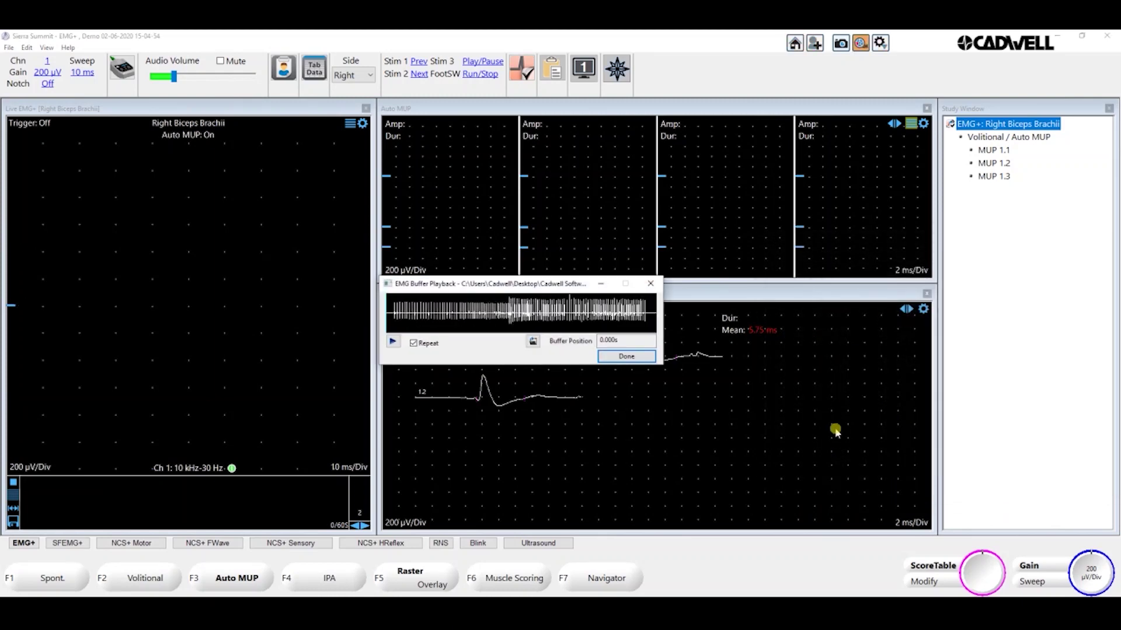
left_click(393, 342)
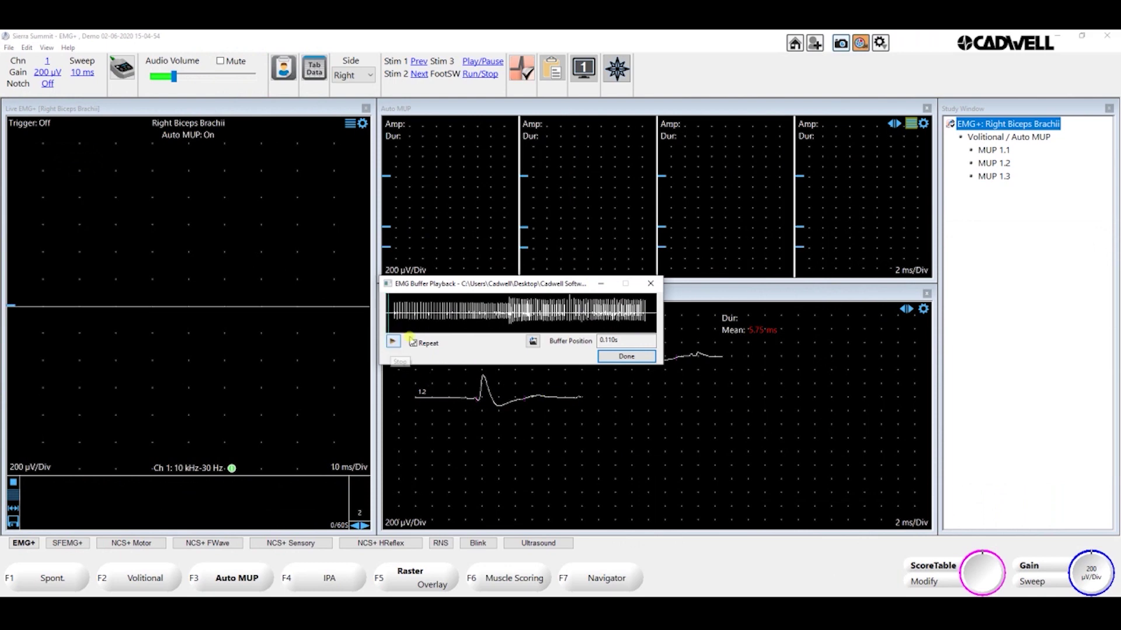
left_click(601, 286)
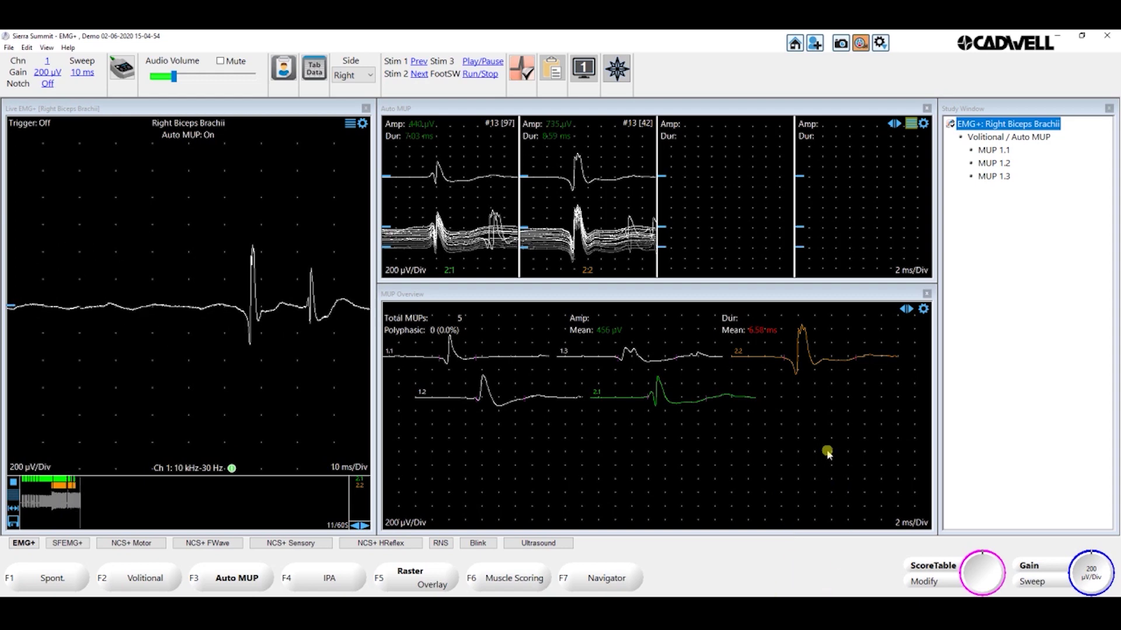
Step: Store the second set of motor units, then load 5 MUPs.emg in the buffer playback and acquire a third set
mouse_move(708, 616)
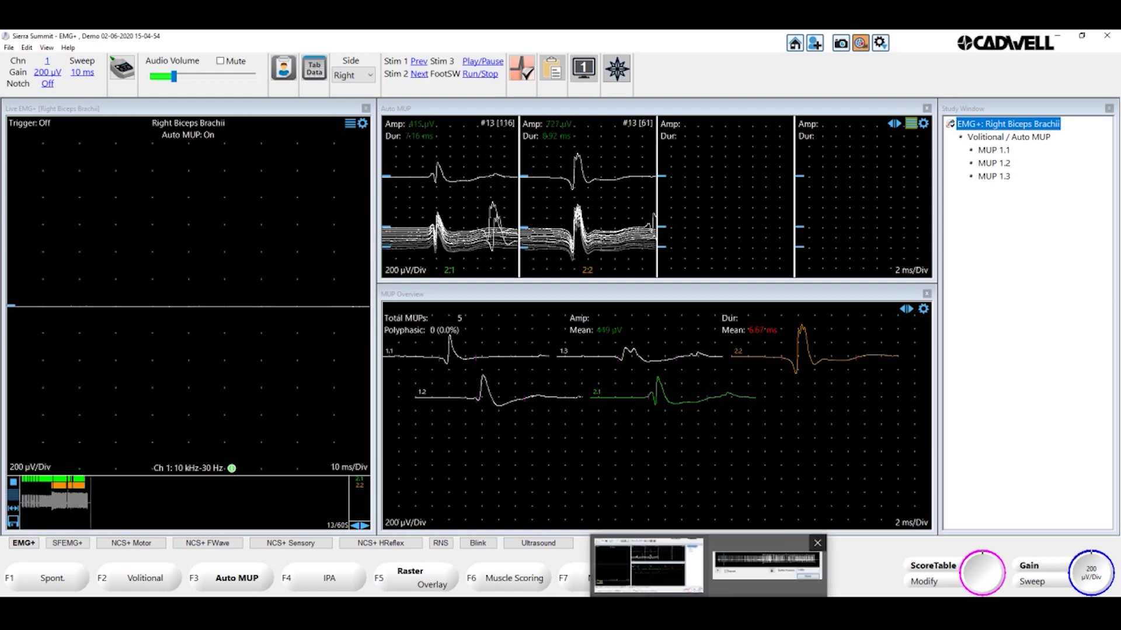
left_click(766, 565)
left_click(533, 342)
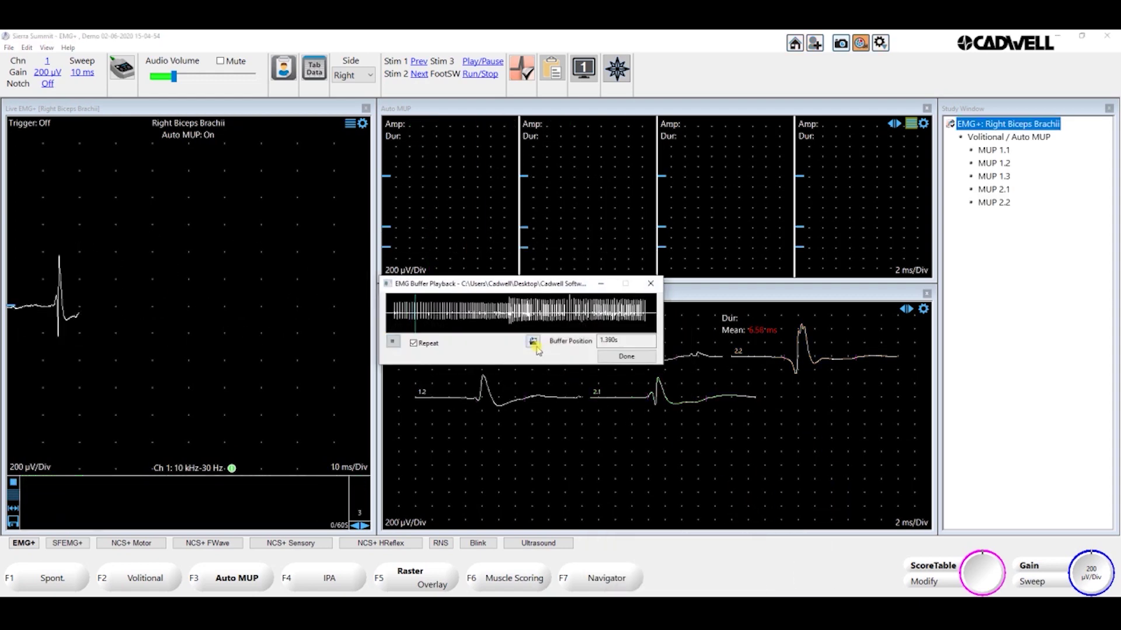
left_click(533, 342)
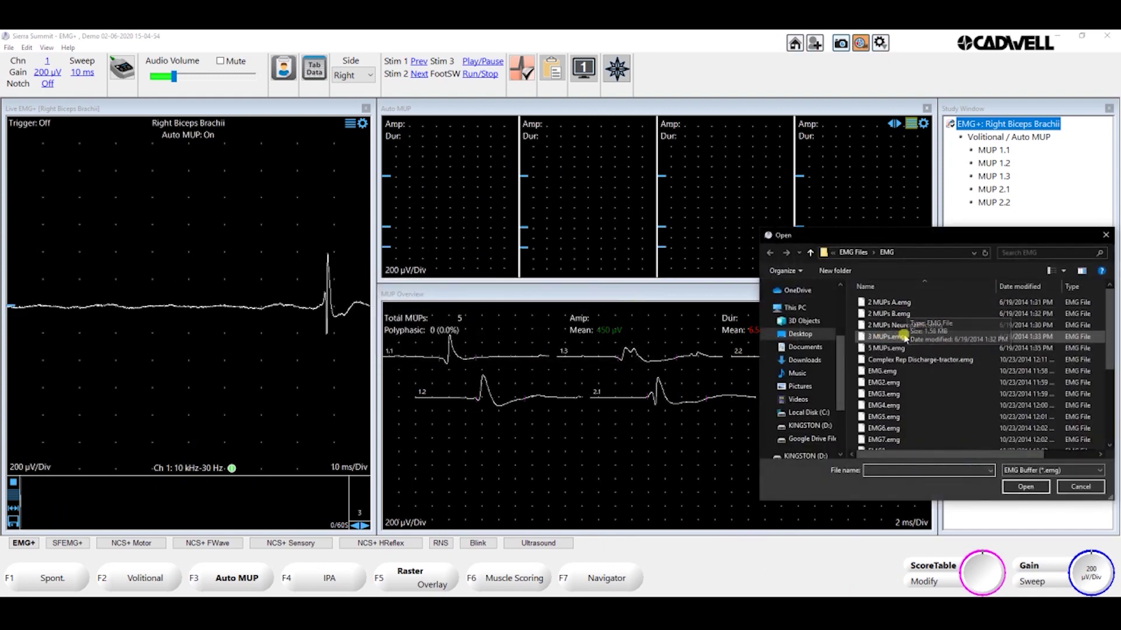
double_click(878, 348)
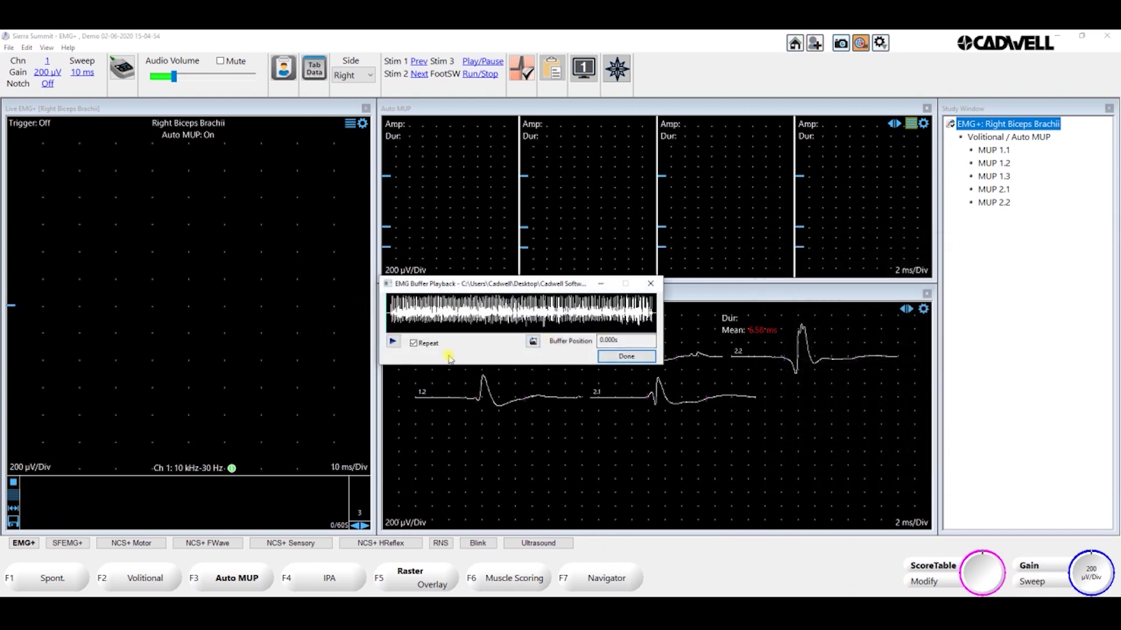
left_click(601, 283)
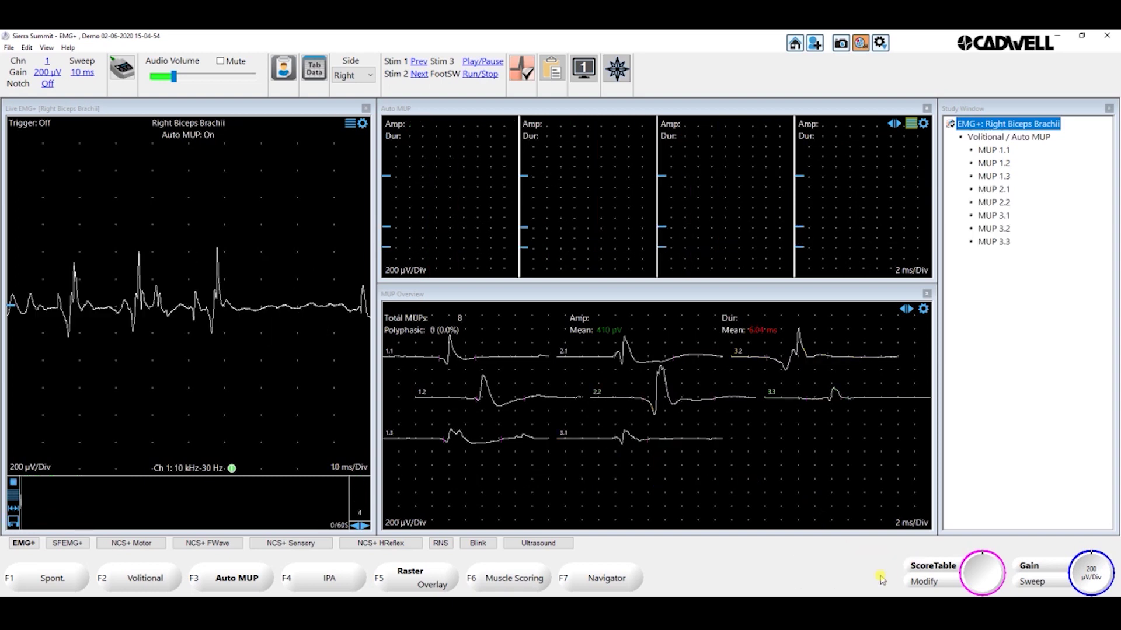
Step: Load 2 MUPs A.emg into the buffer playback, play it to acquire the fourth set of motor units, and stop the acquisition
left_click(863, 608)
left_click(531, 343)
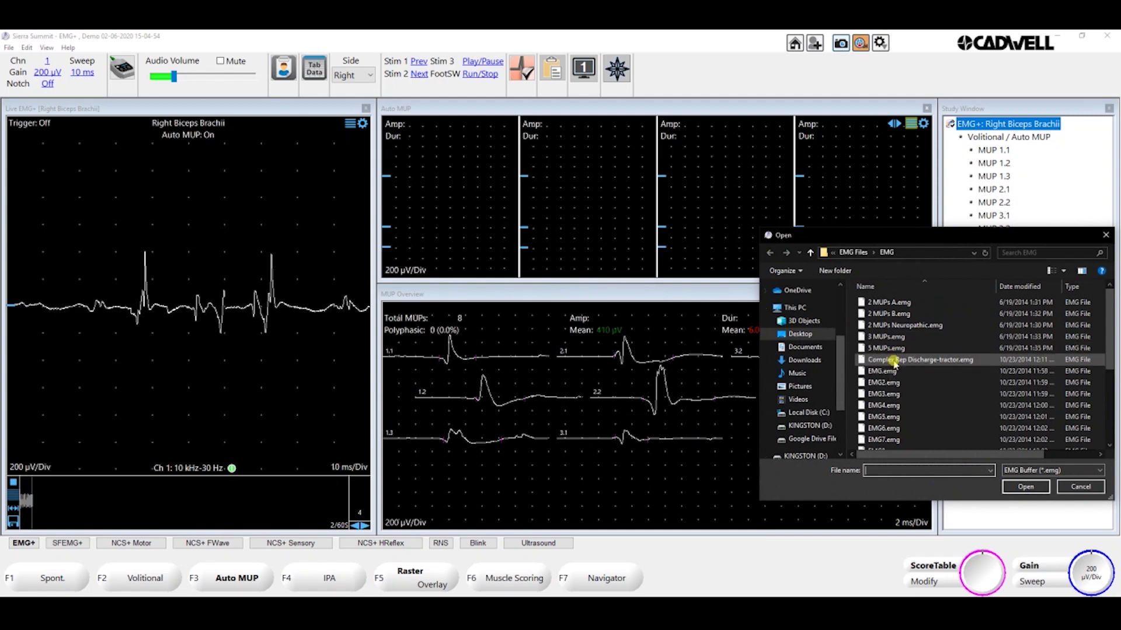
left_click(888, 303)
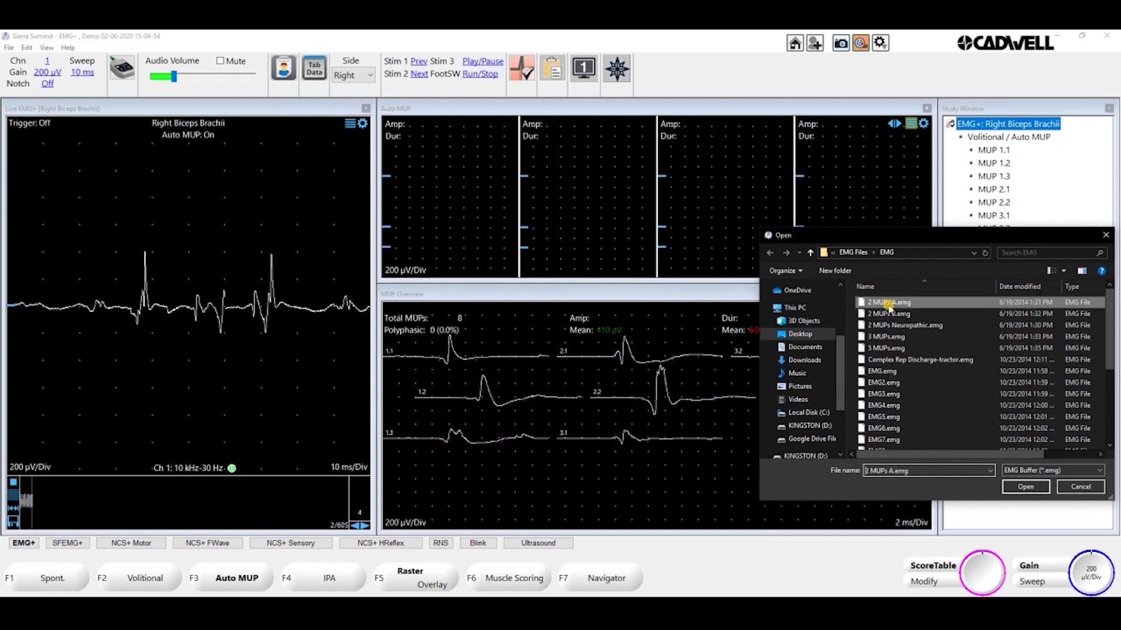
double_click(888, 303)
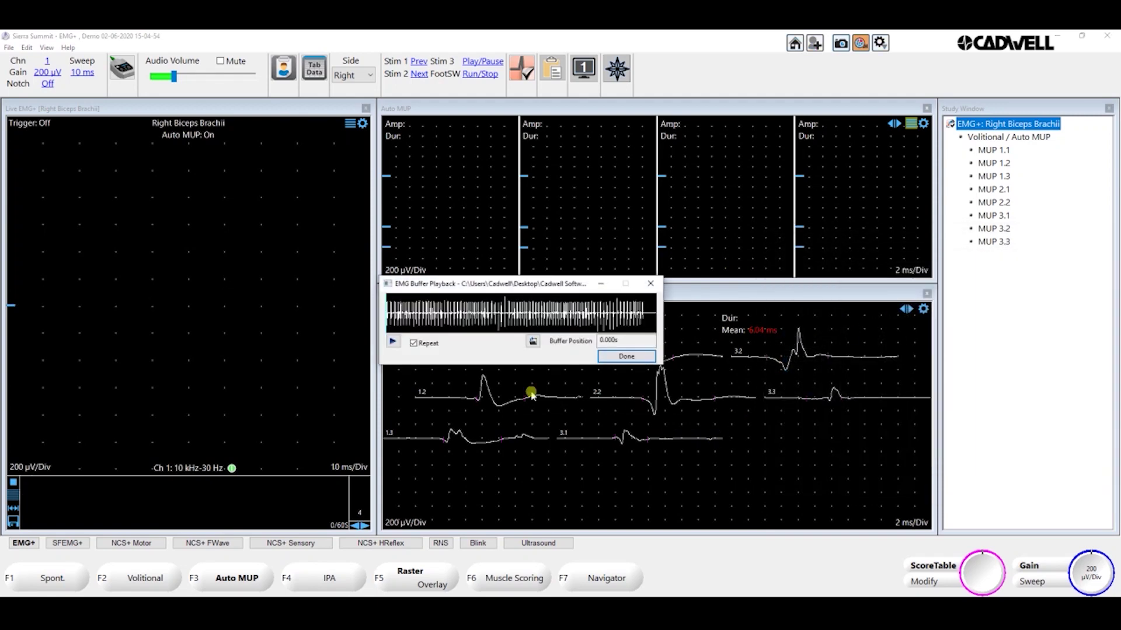
left_click(392, 342)
left_click(600, 284)
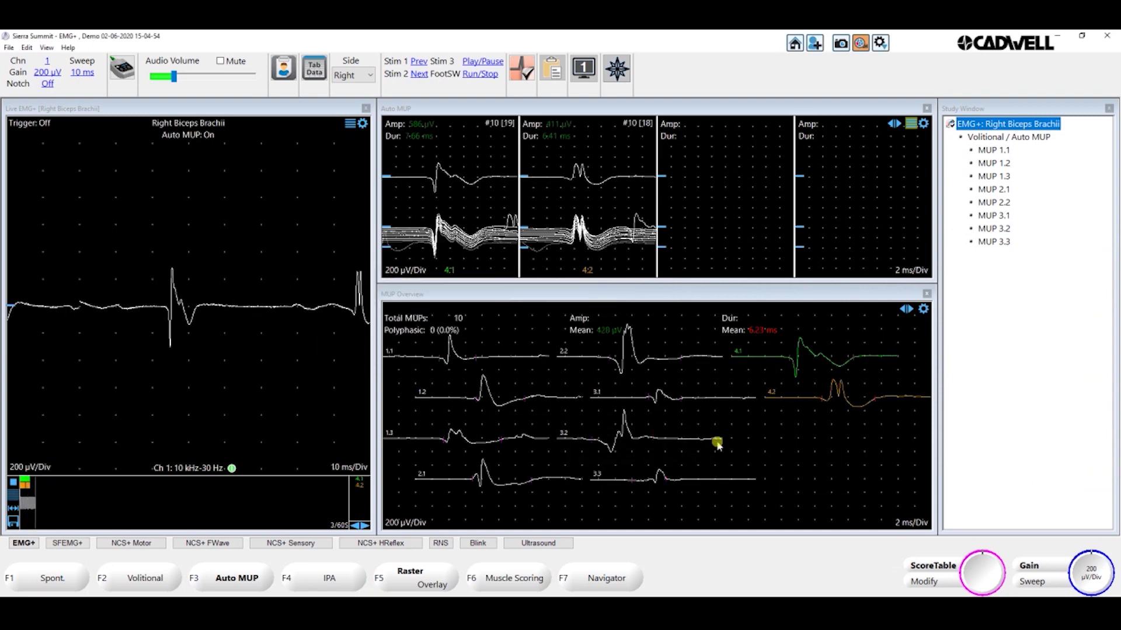
key("space")
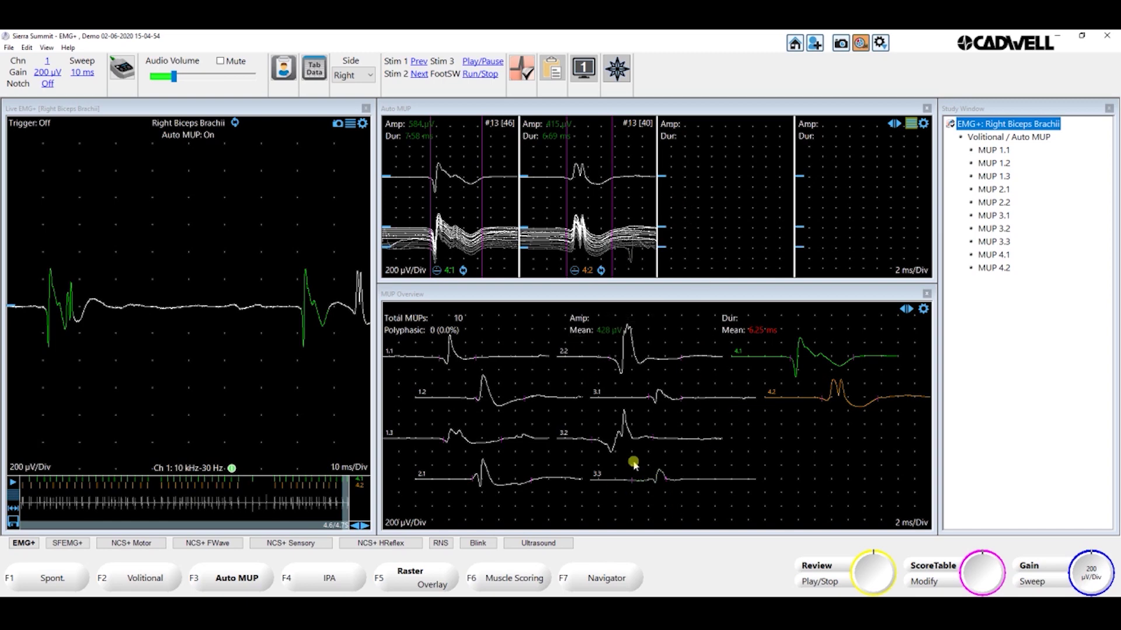
Step: Switch to screen layout 2 and hide the results table's Z Score and Max columns for All MUPs, and Z Score and SD for Non-Polyphasic
left_click(583, 69)
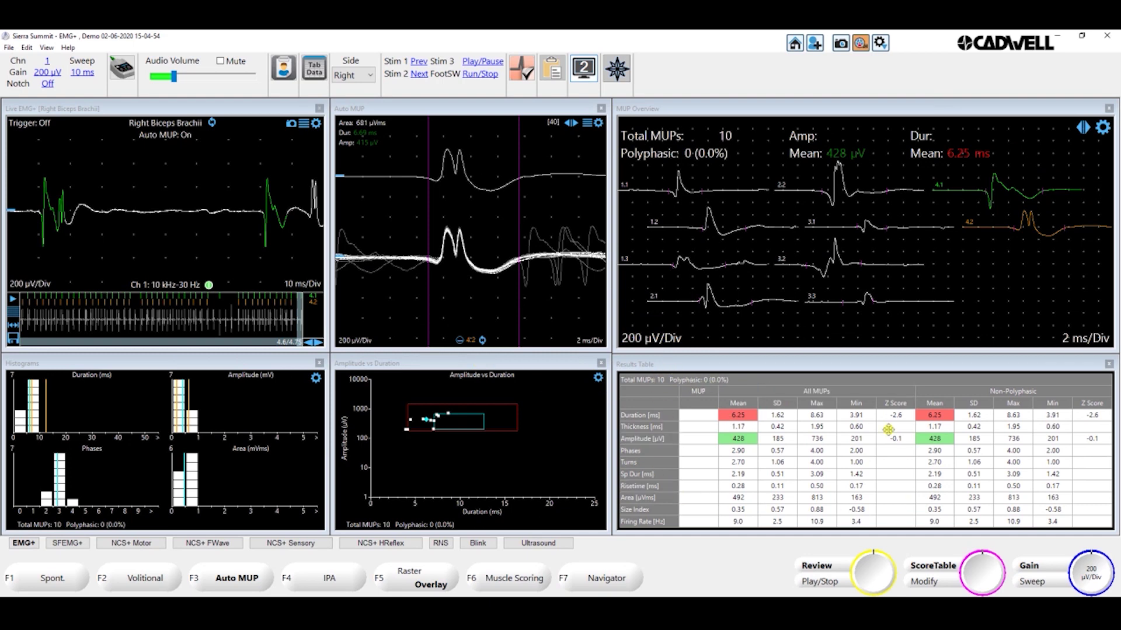
right_click(828, 397)
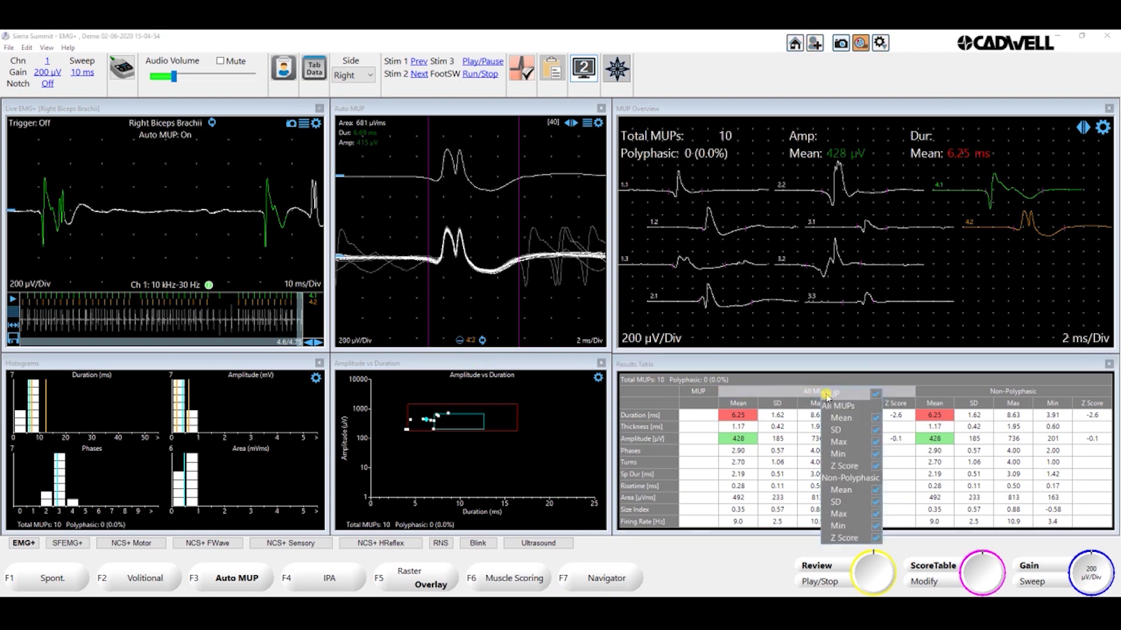
left_click(875, 466)
left_click(875, 442)
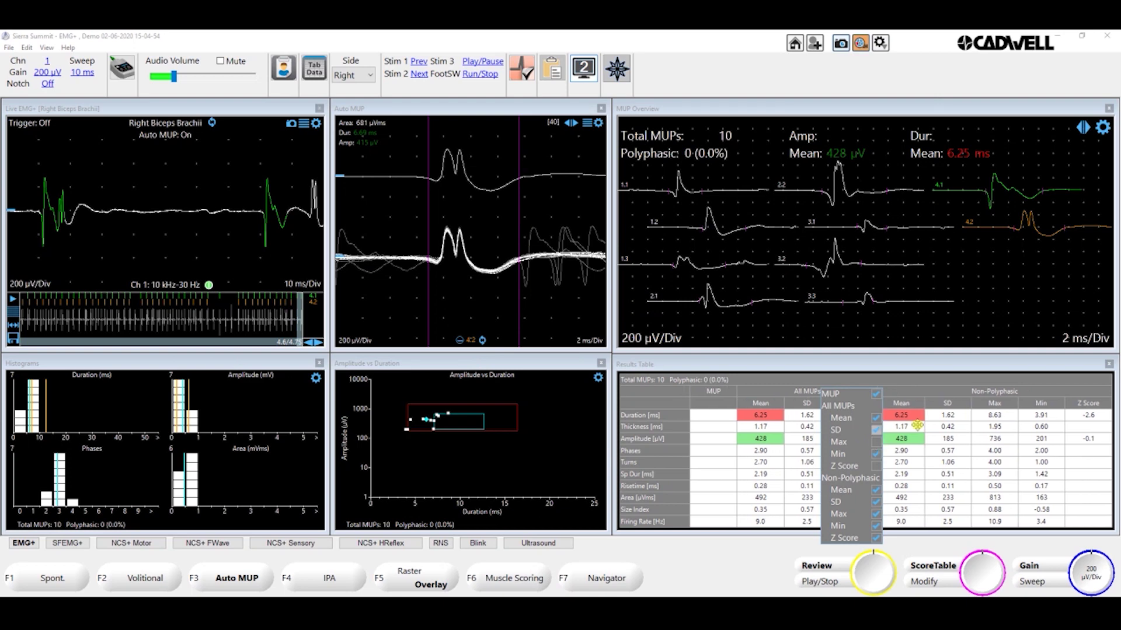
right_click(1040, 390)
left_click(1089, 534)
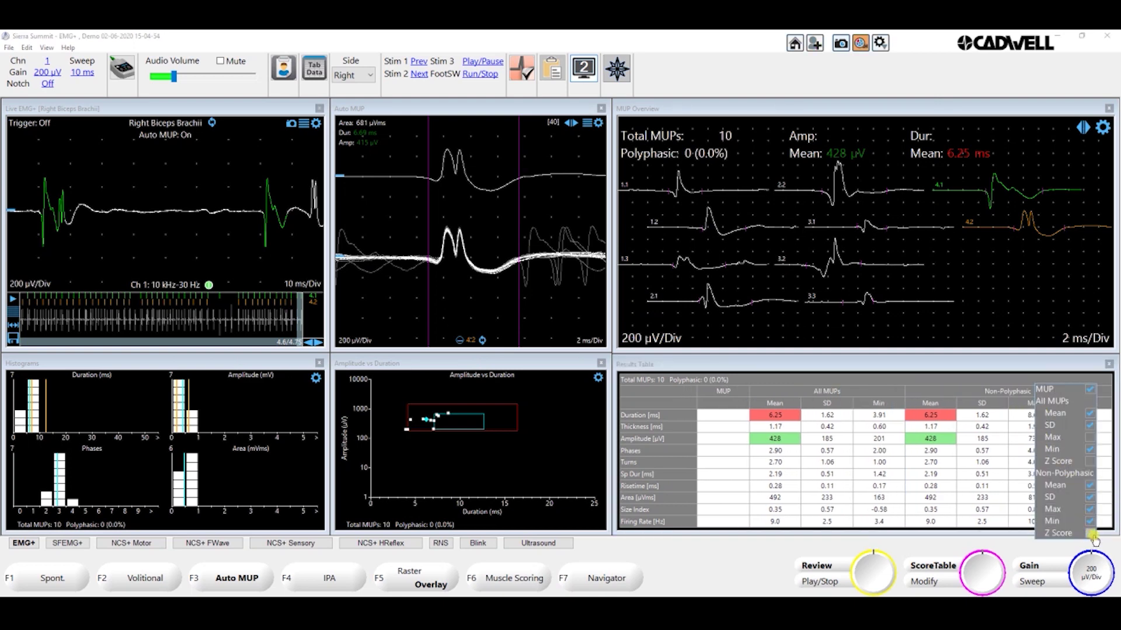
left_click(1089, 498)
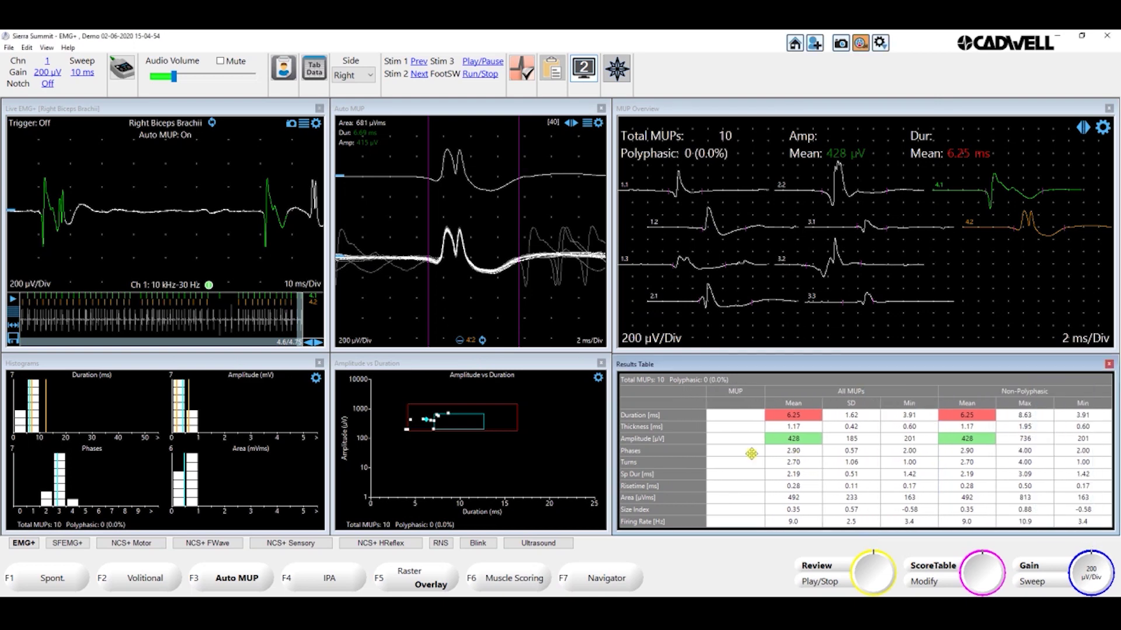
Step: Hide the Thickness, Phases, Turns, Sp Dur, Risetime, Area and Size Index rows in the results table
right_click(668, 426)
left_click(716, 442)
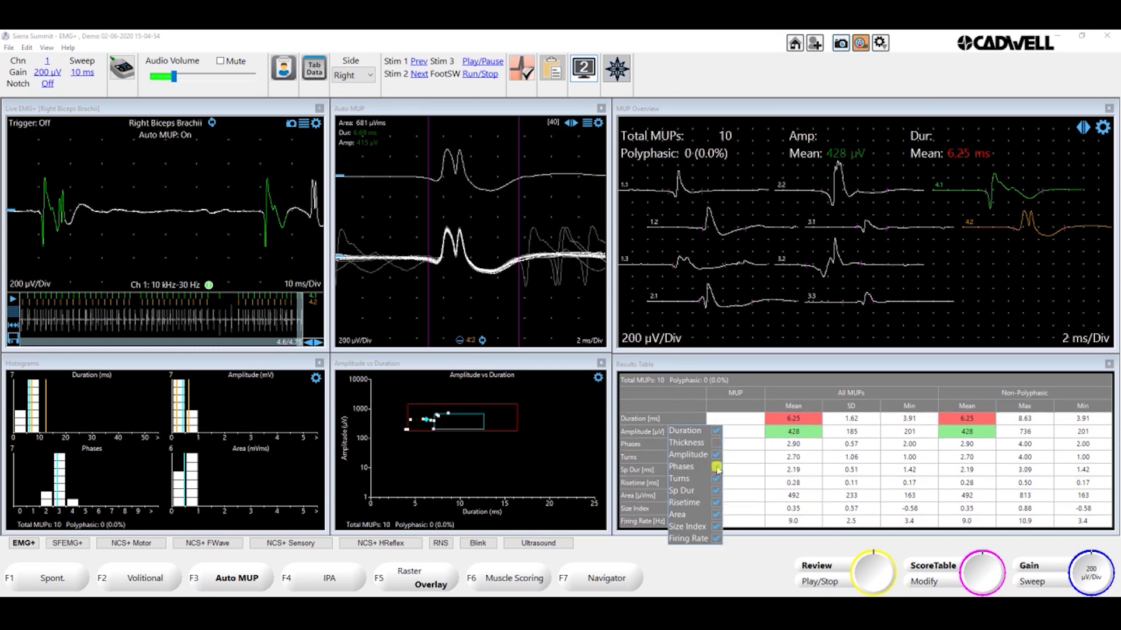
left_click(715, 467)
left_click(716, 479)
left_click(715, 491)
left_click(716, 503)
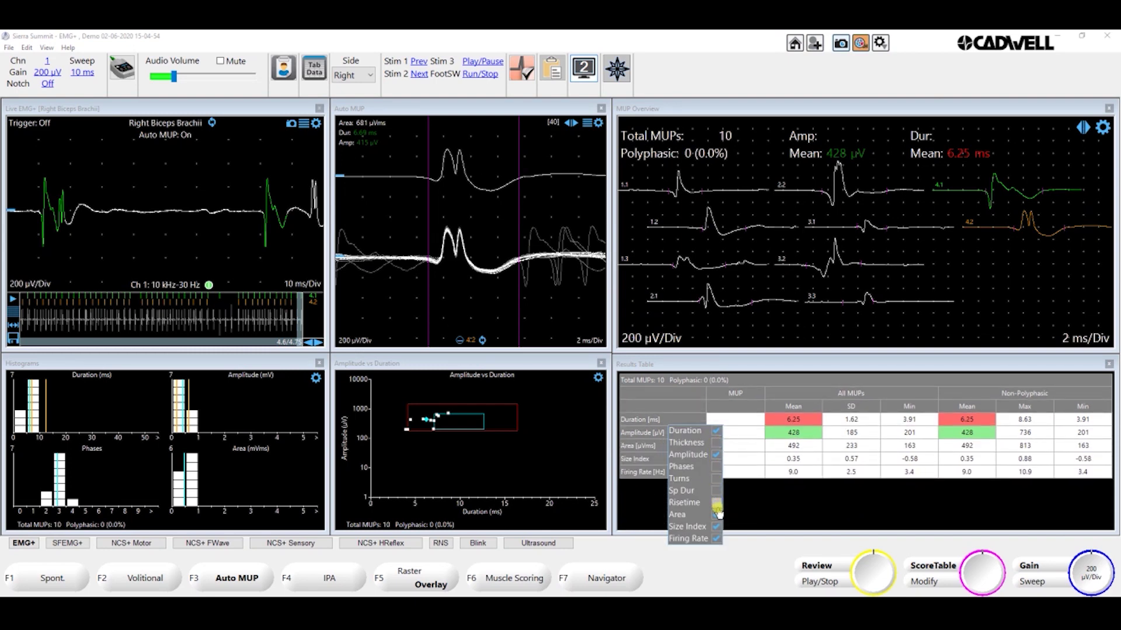
left_click(716, 514)
left_click(716, 527)
left_click(818, 479)
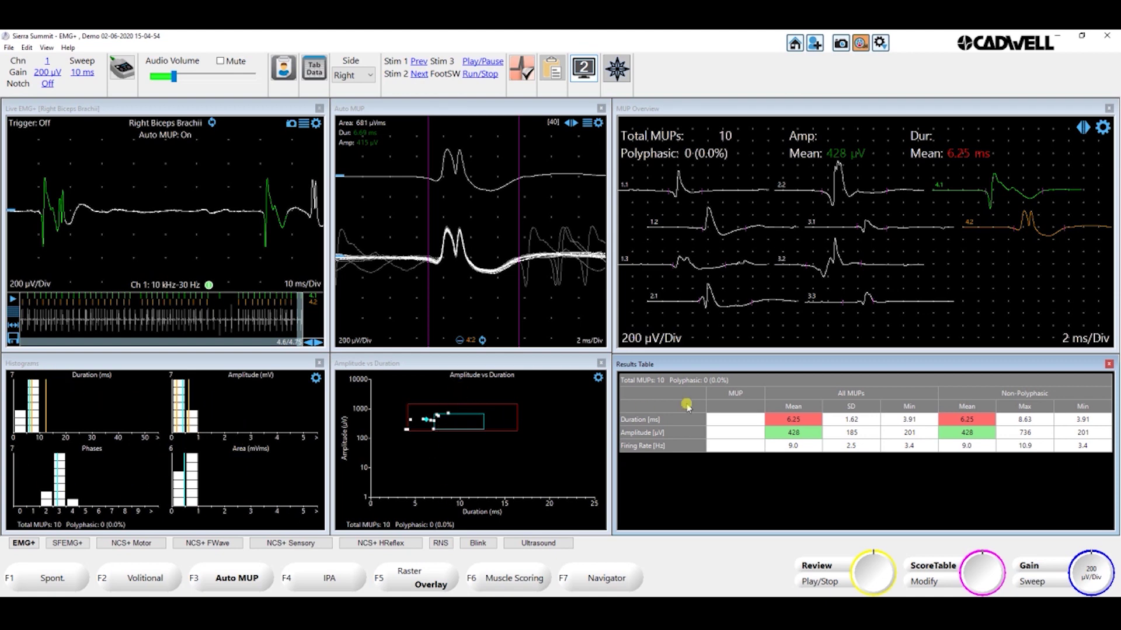
Step: Hide the Phases and Area histograms, keeping only Duration and Amplitude
left_click(315, 378)
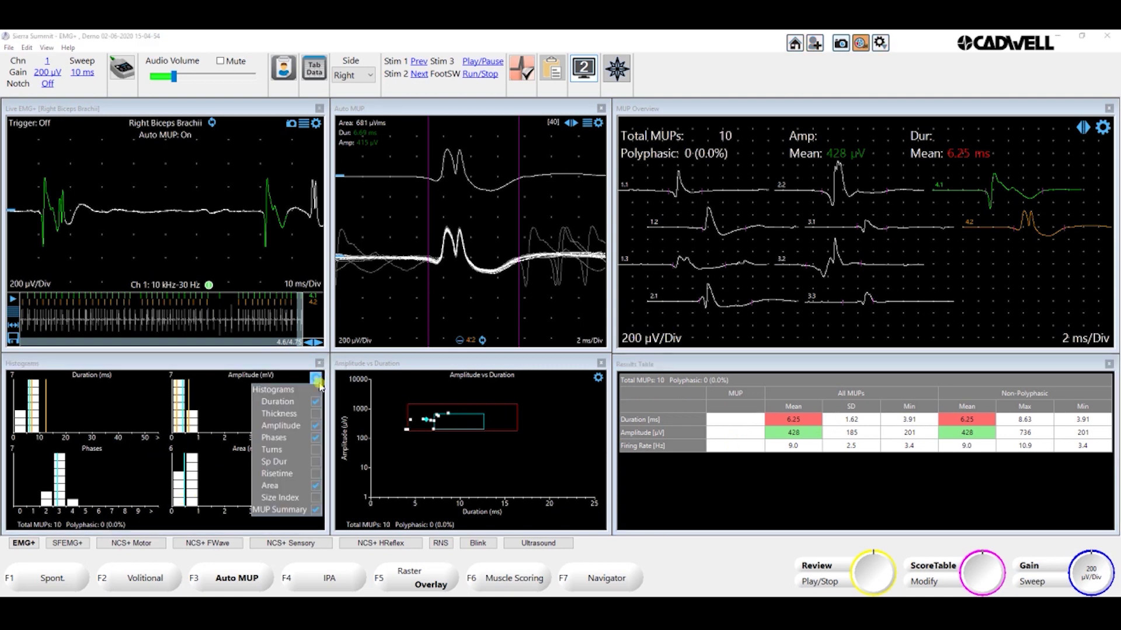
left_click(315, 438)
left_click(317, 488)
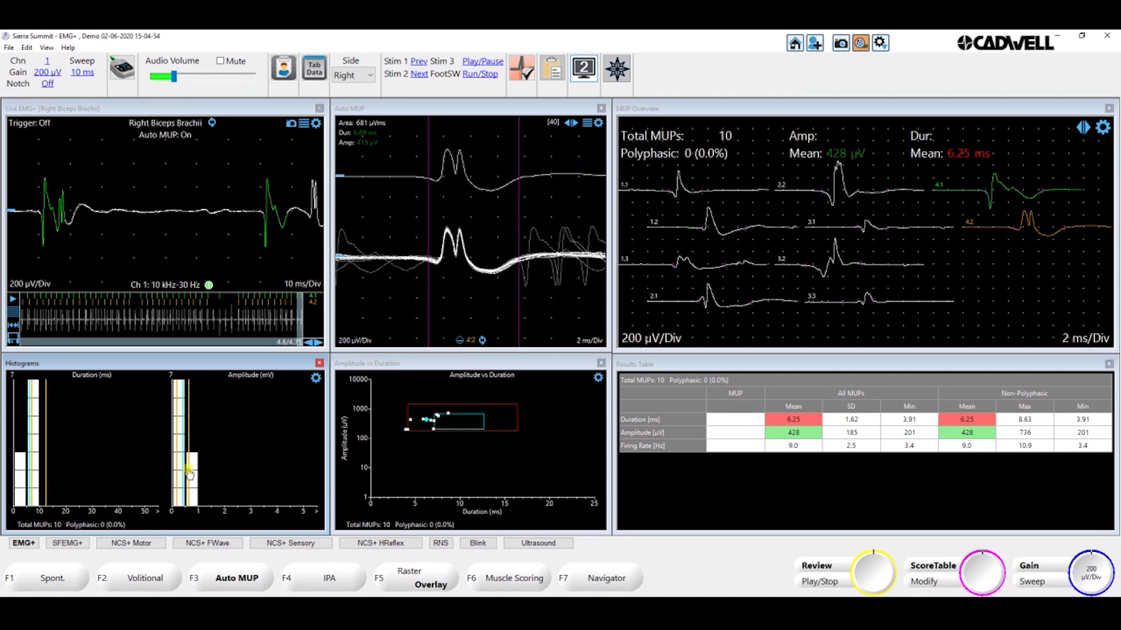
Step: Select MUP 3.3 in the overview and spread its duration markers apart to a duration of about 17.86 ms
left_click(863, 305)
left_click(460, 305)
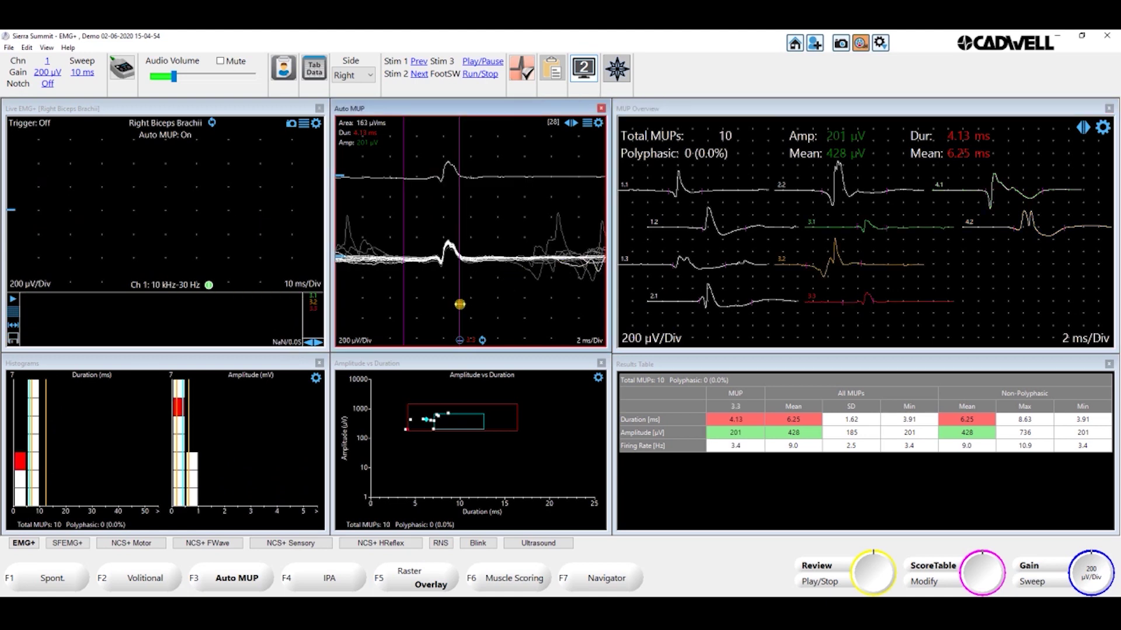
left_click_drag(460, 304, 589, 307)
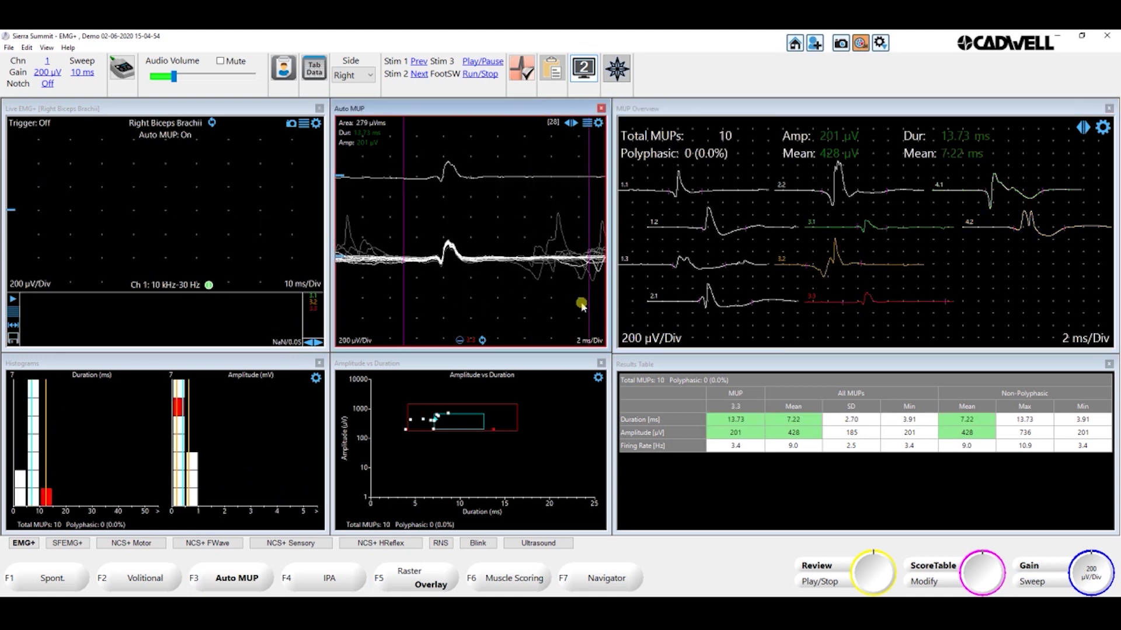
left_click(404, 307)
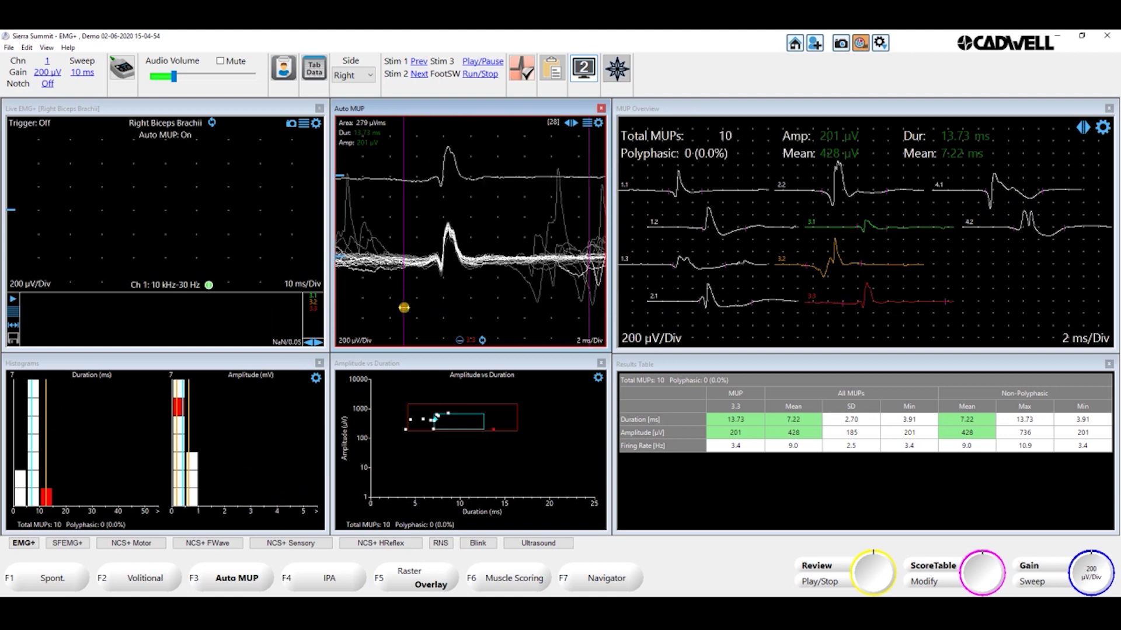
left_click_drag(404, 308, 348, 306)
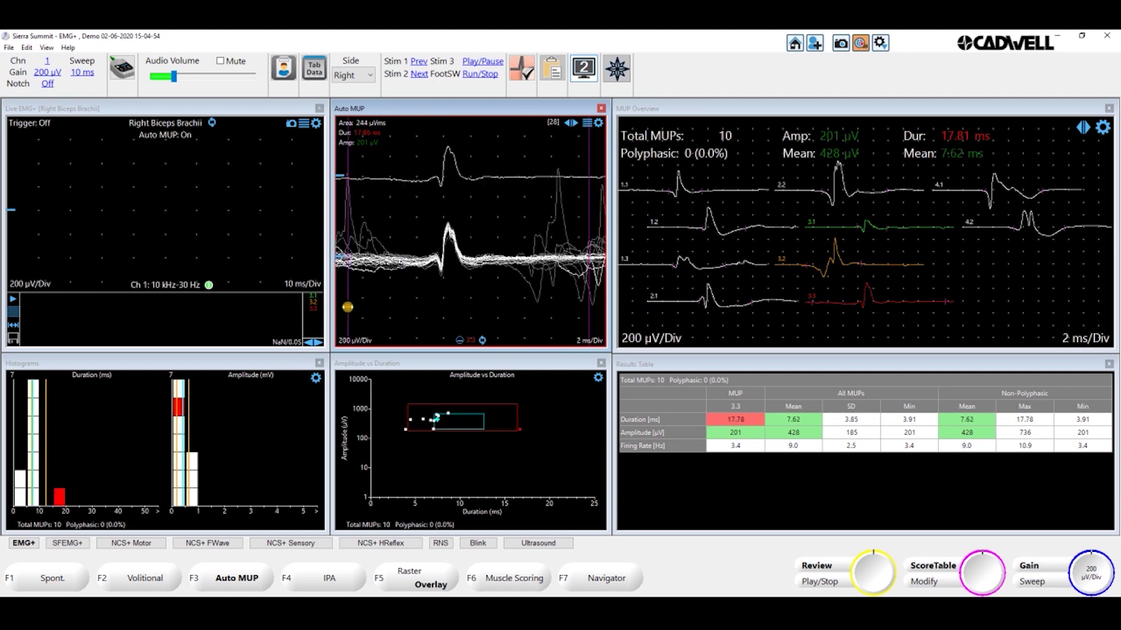
Step: Pick the outlying Duration histogram bar and pull MUP 3.3's markers in around its waveform to a duration of about 5.34 ms
left_click(61, 495)
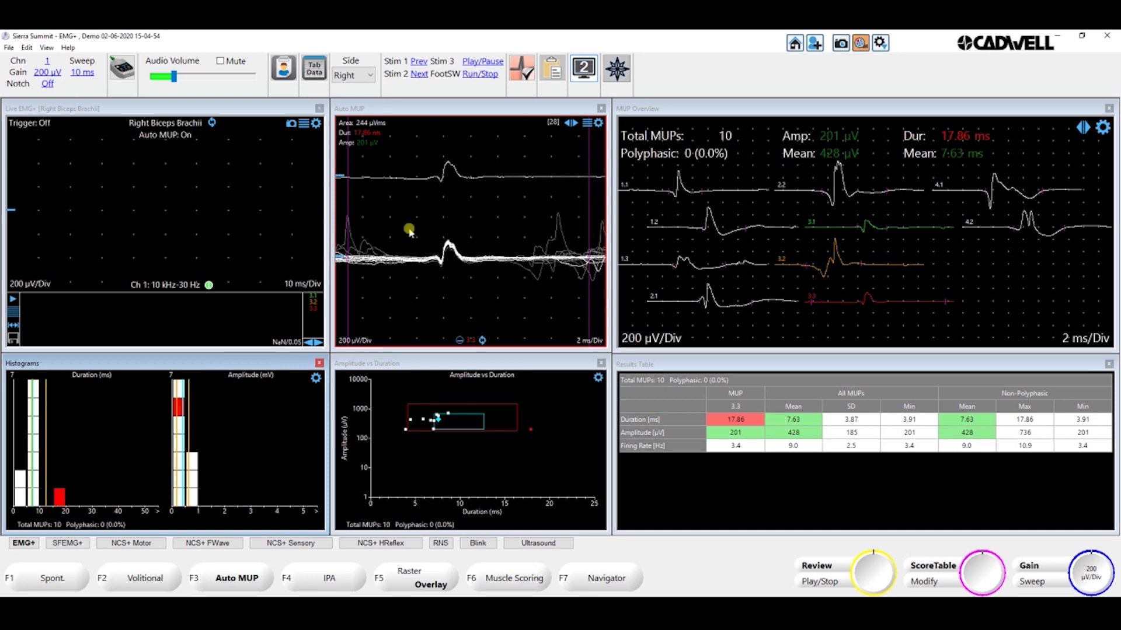
left_click_drag(589, 220, 494, 239)
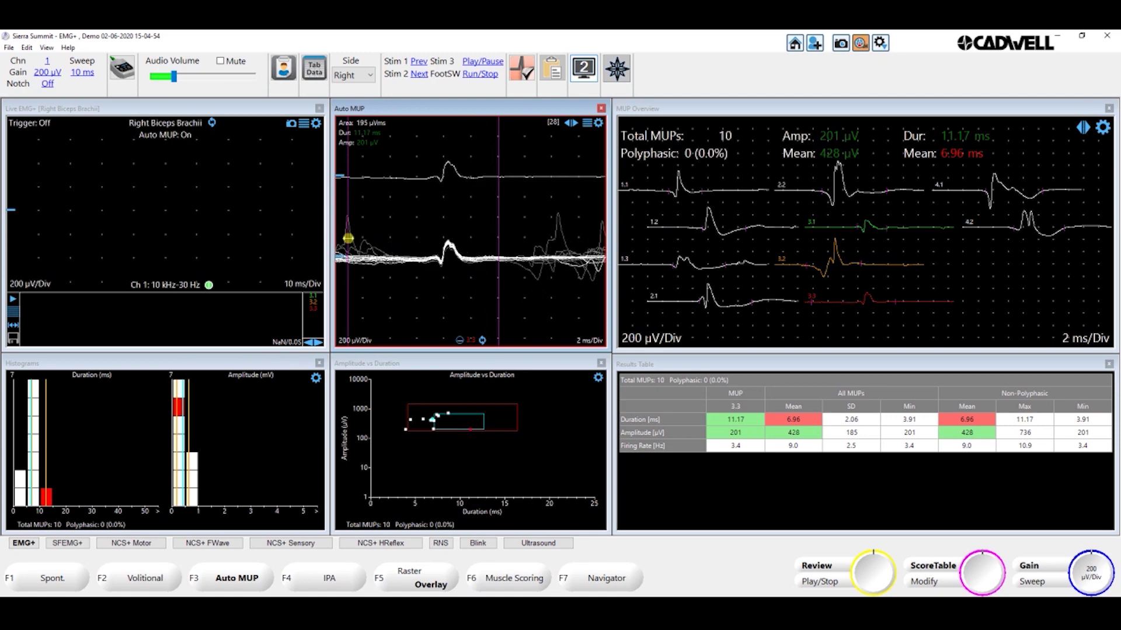
left_click_drag(347, 208, 426, 219)
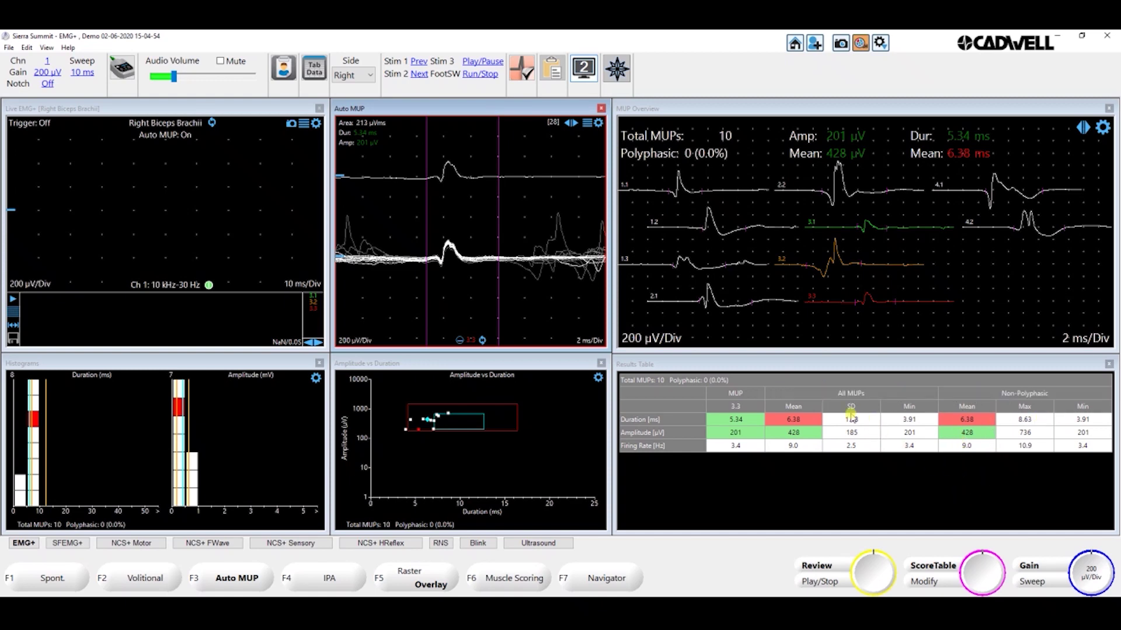
Step: Hide the SD column and show the Max column for All MUPs in the results table
right_click(863, 391)
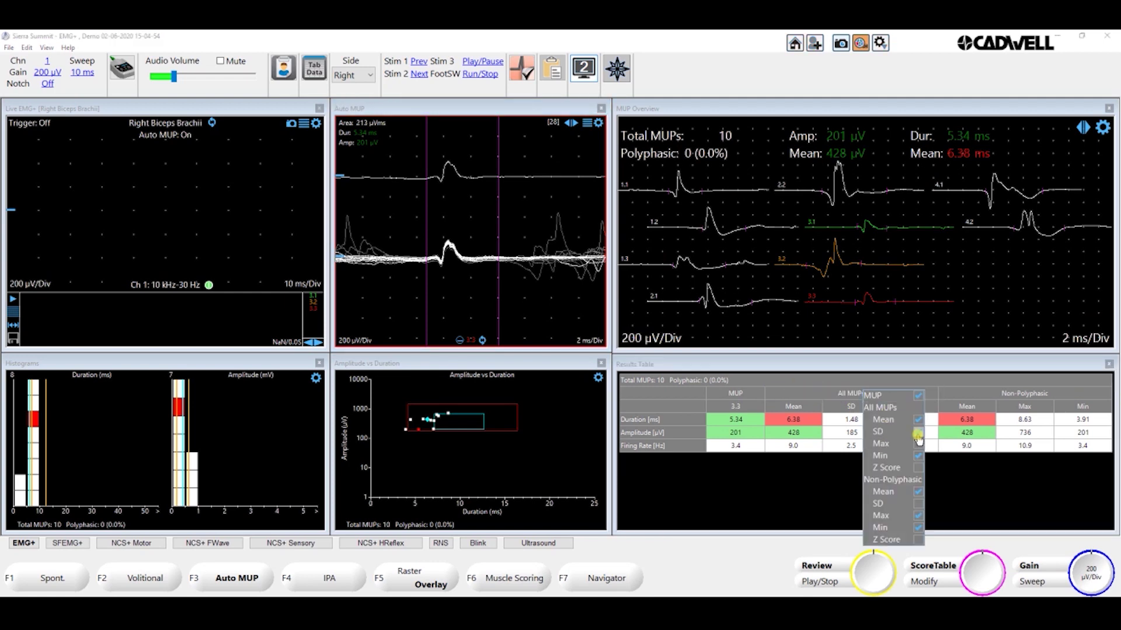
left_click(919, 432)
left_click(780, 488)
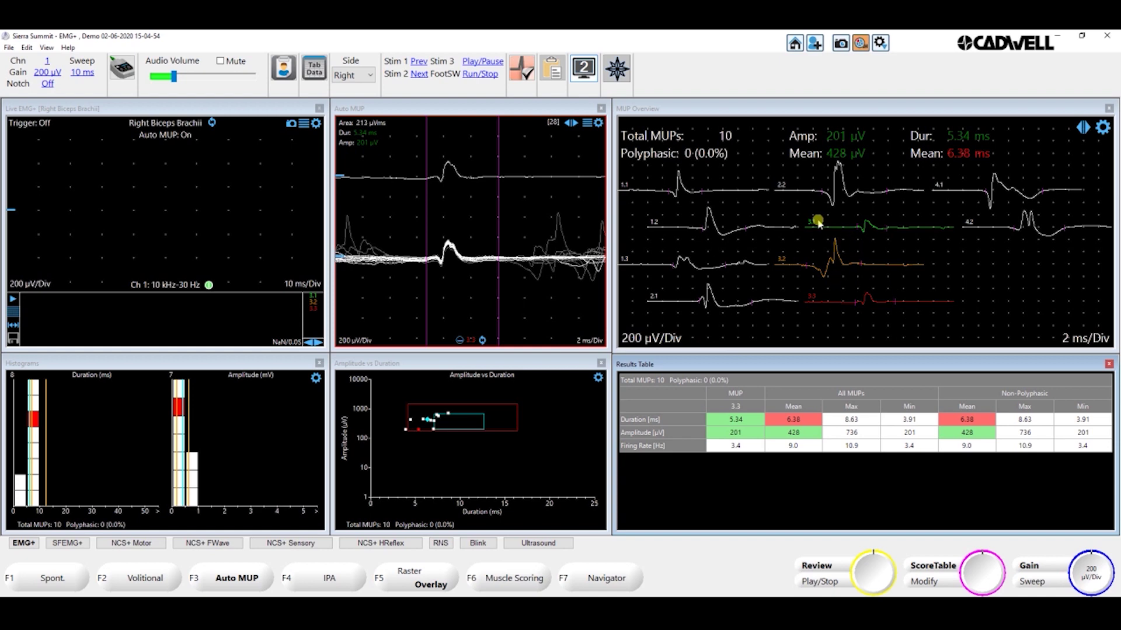
Step: Compare the traces of MUPs 3.1 and 3.3 from the MUP Overview
left_click_drag(813, 222, 824, 229)
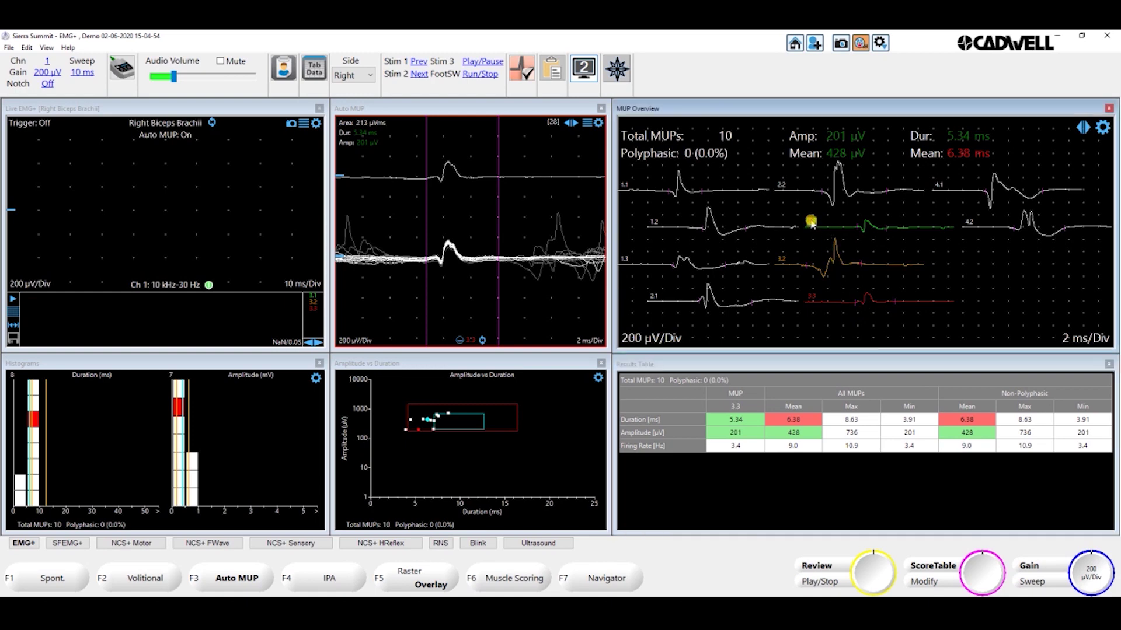
left_click(812, 297)
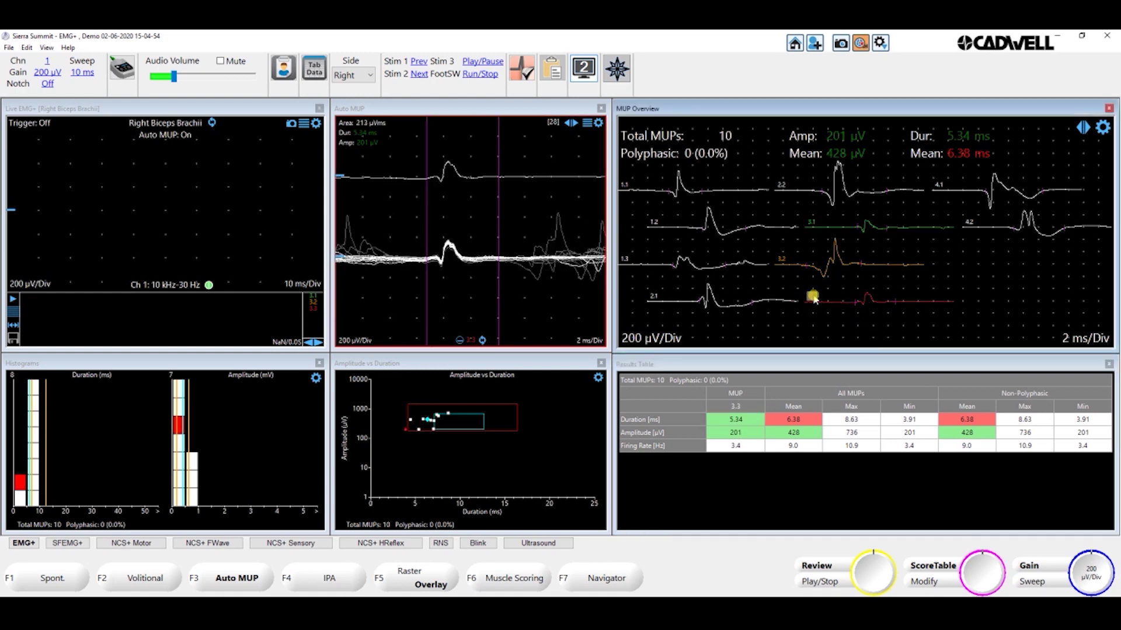
left_click(813, 224)
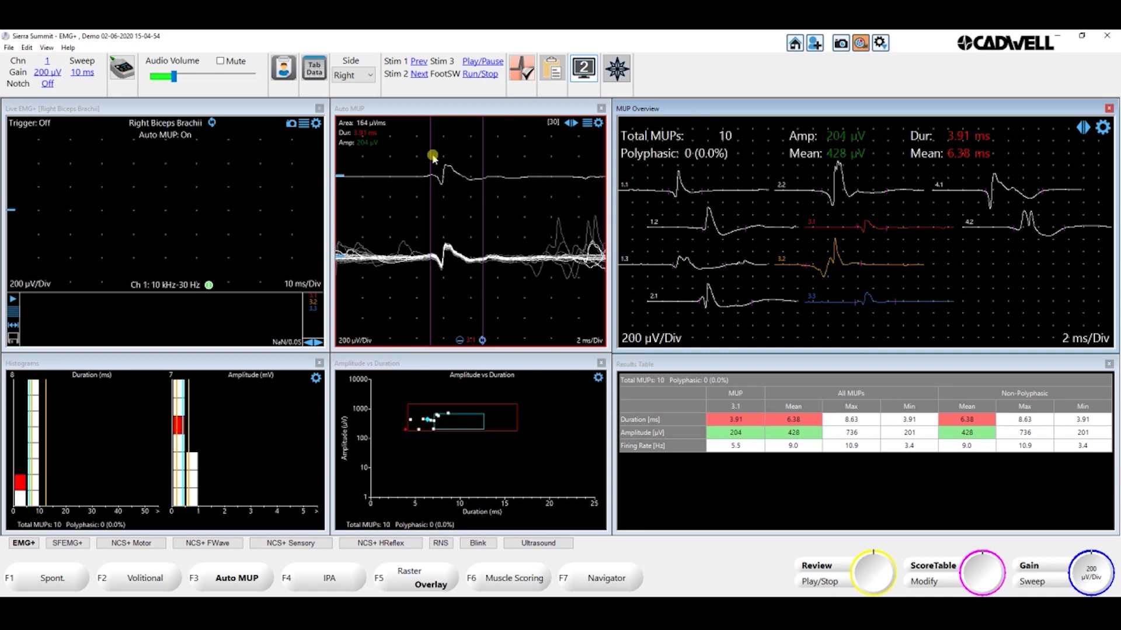
left_click(810, 299)
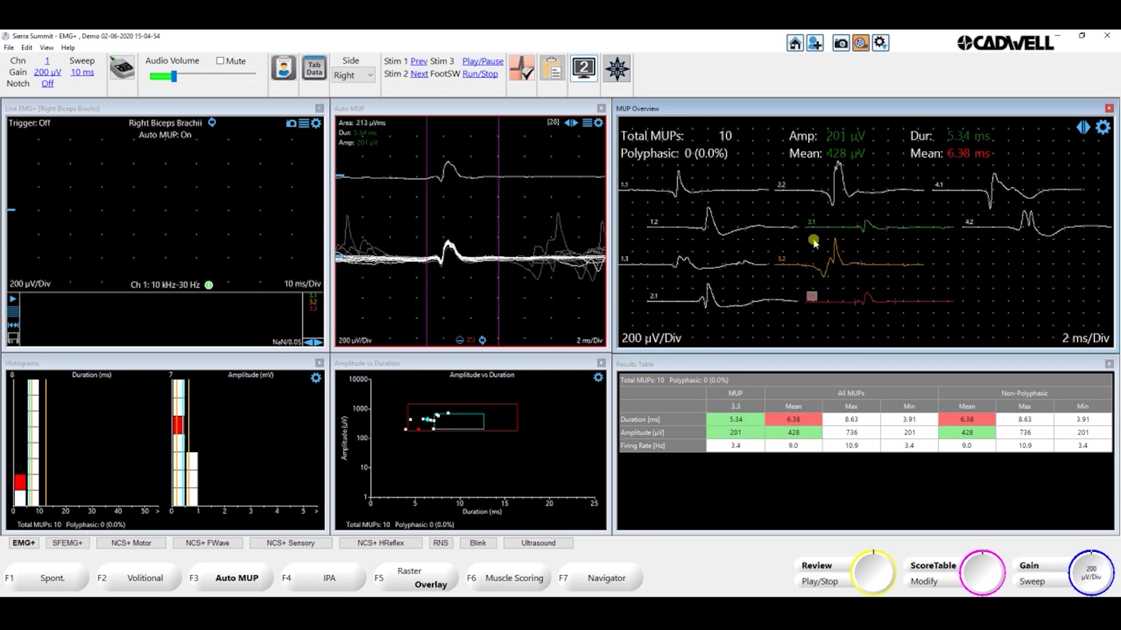
Step: Exclude MUPs 3.3 and 3.1 from the MUP Overview results, and include both again
left_click(810, 296)
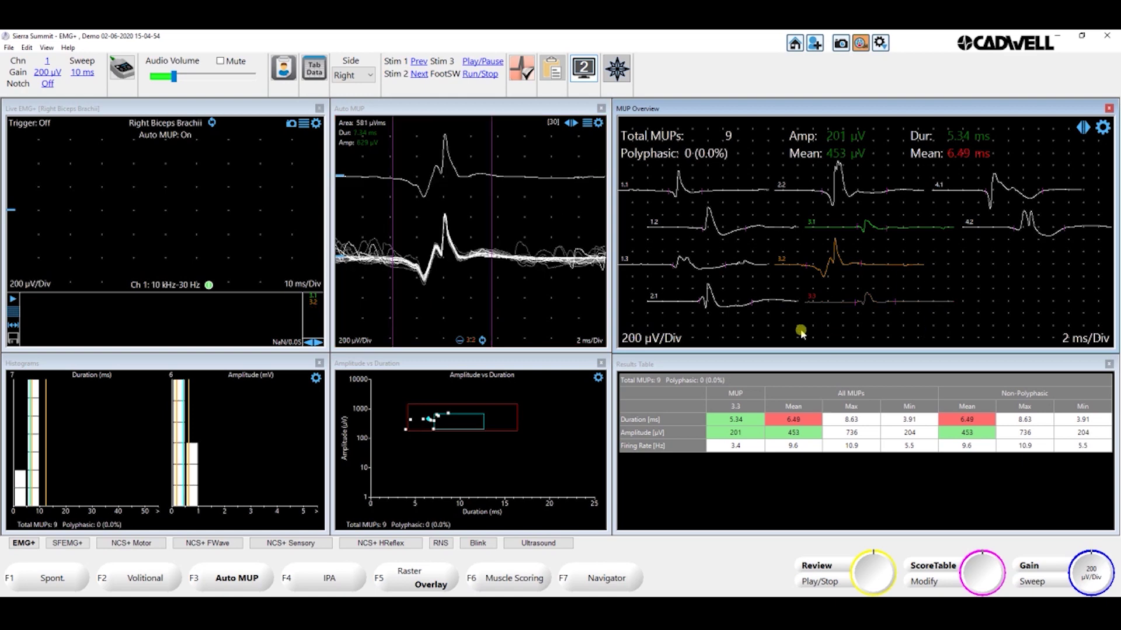
left_click(811, 221)
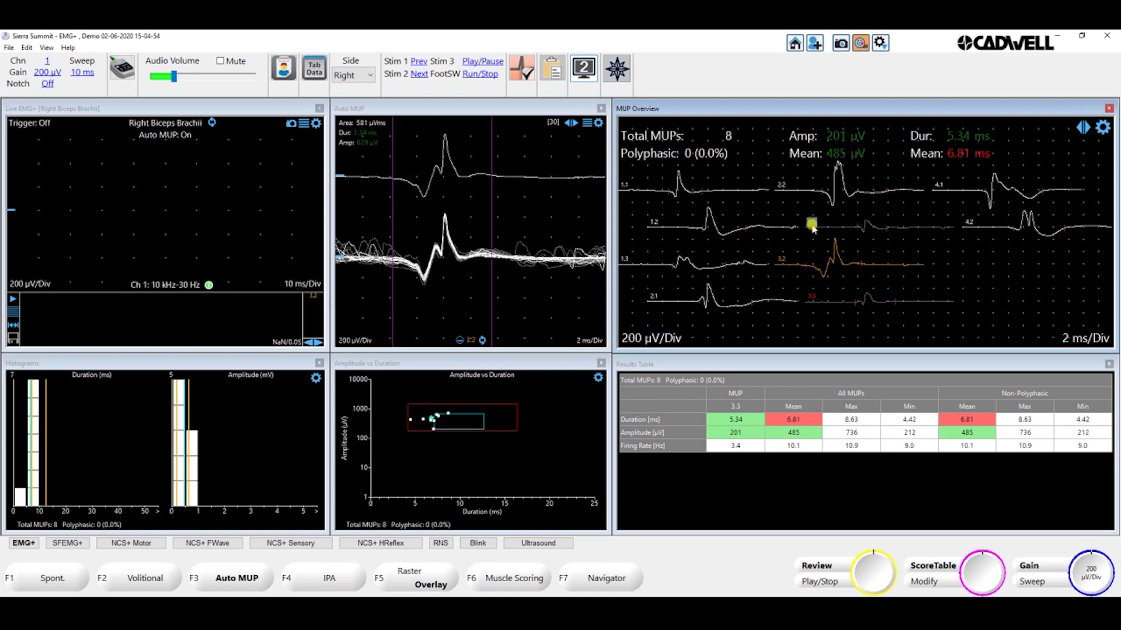
left_click(810, 222)
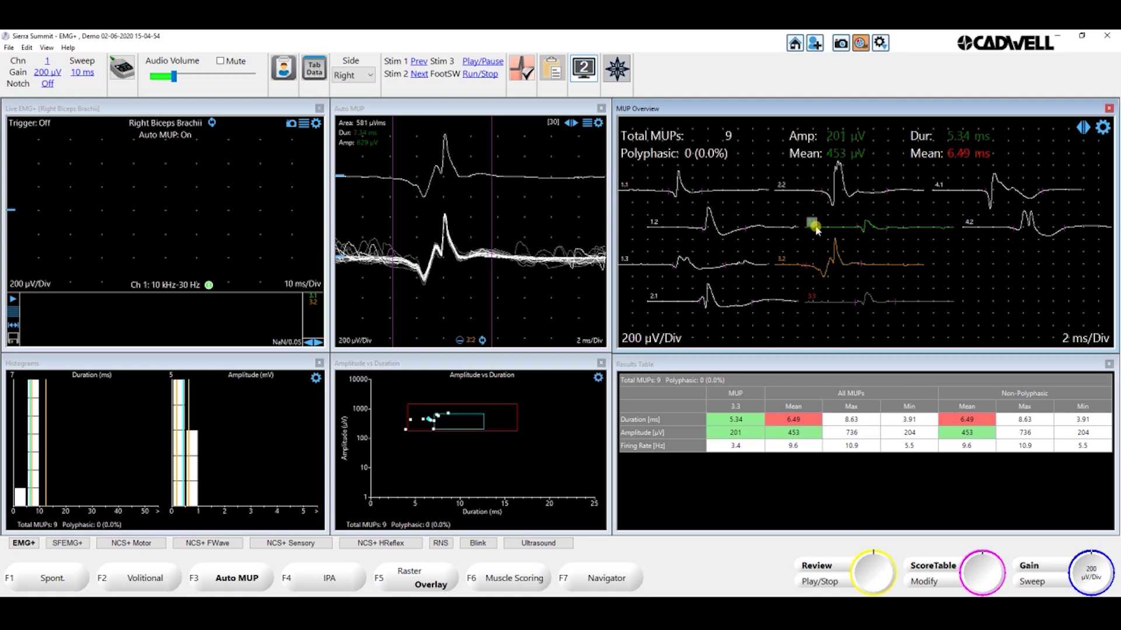
left_click(811, 298)
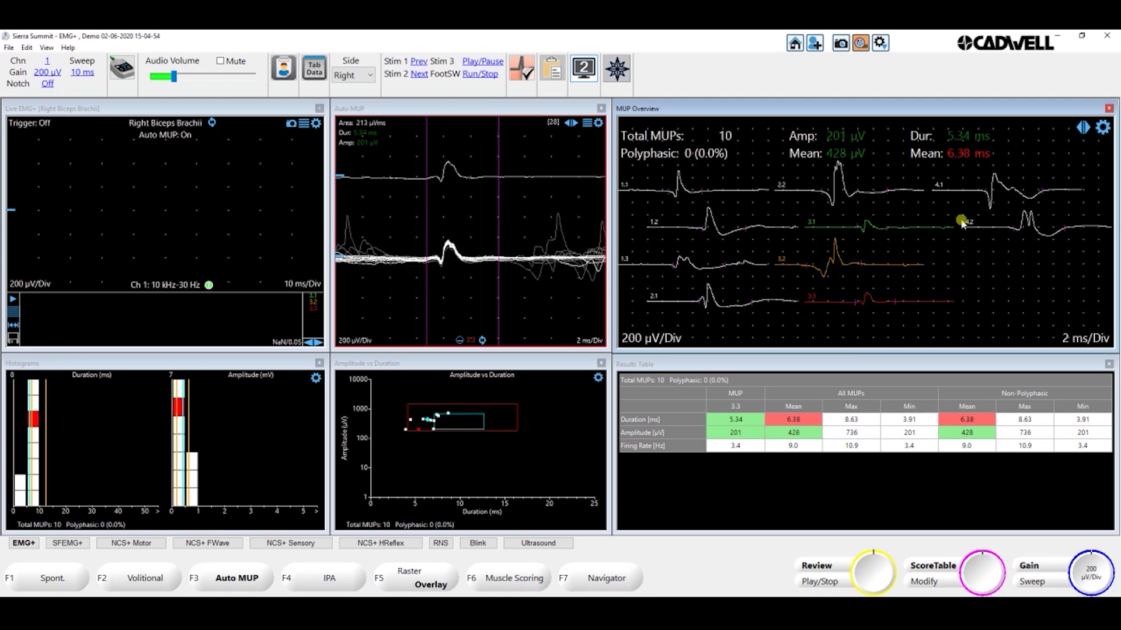
Step: Turn off Show Excluded MUPs in the MUP Overview settings and exclude MUP 3.3
left_click(1102, 127)
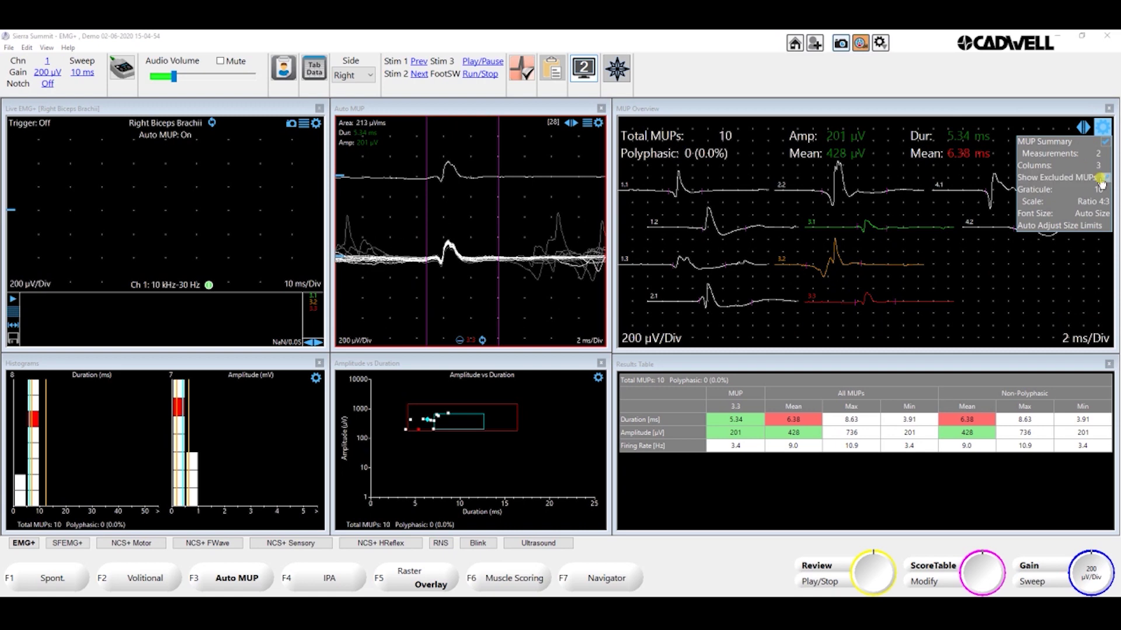
left_click(1103, 180)
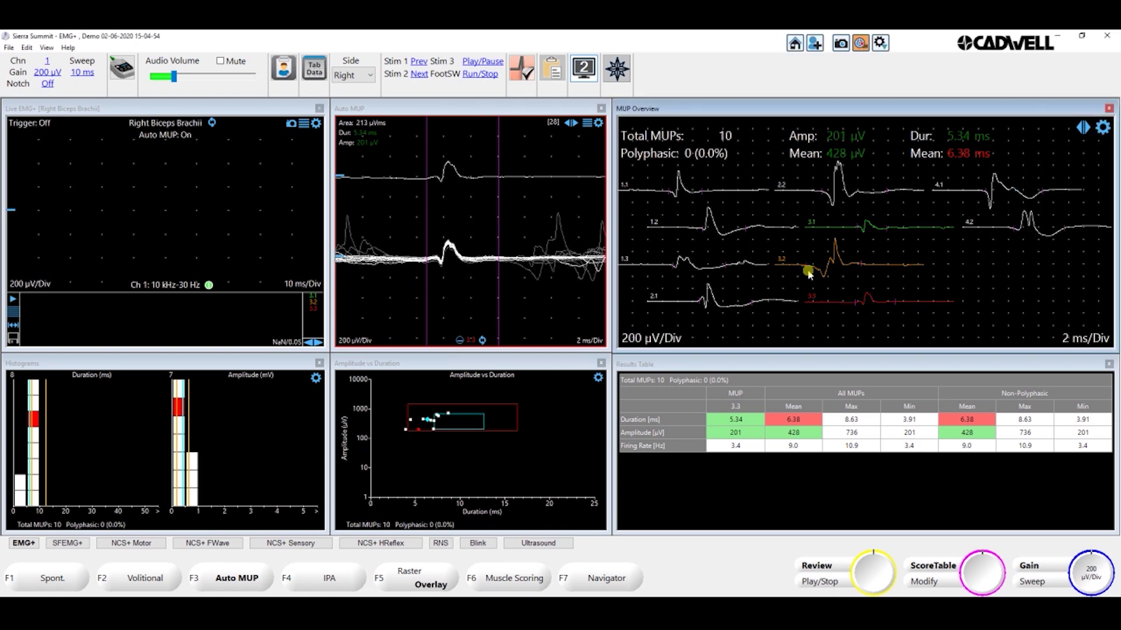
left_click(810, 298)
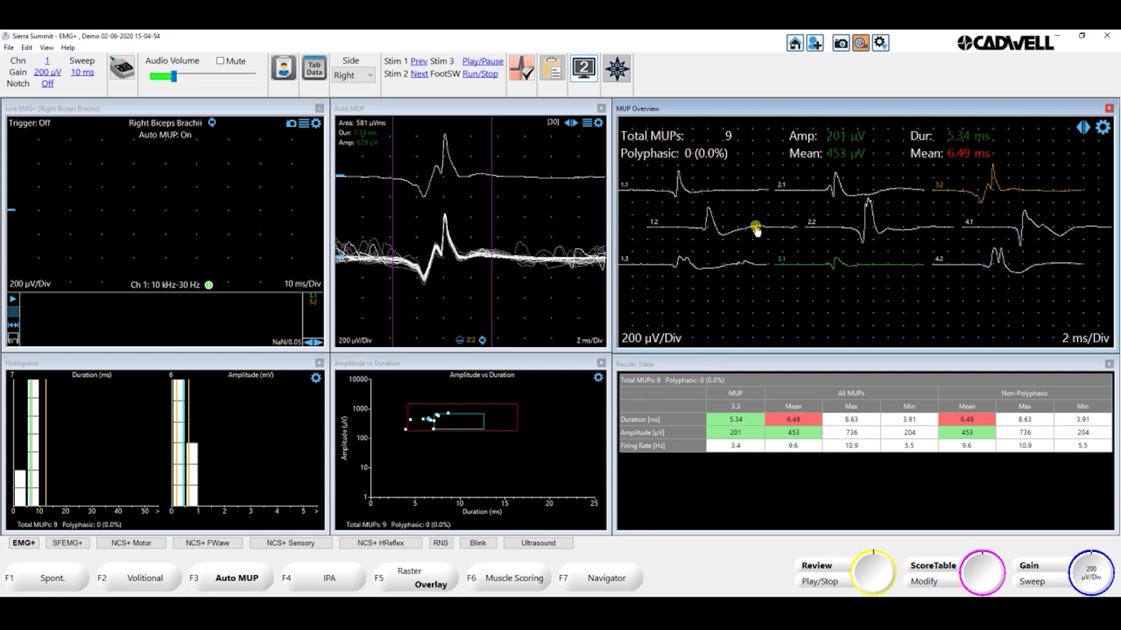
Step: Move MUP 3.2's end marker out to a duration of about 8.42 ms, and select MUP 4.2 through its Amplitude histogram bar
left_click_drag(827, 192, 825, 192)
left_click_drag(492, 202, 506, 203)
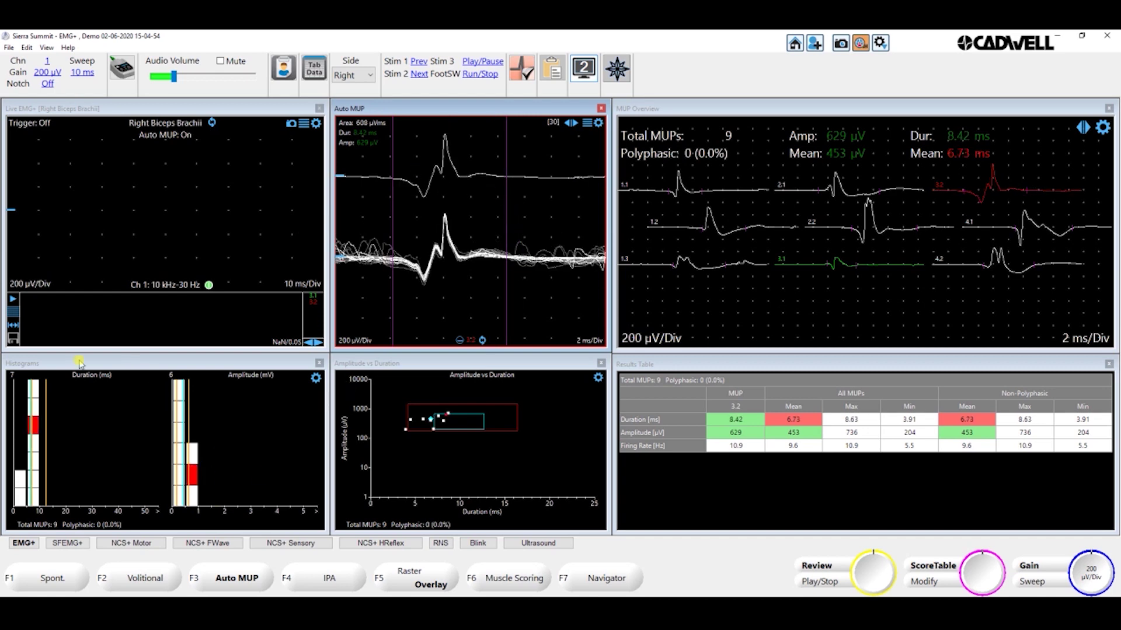
left_click(179, 394)
left_click(180, 396)
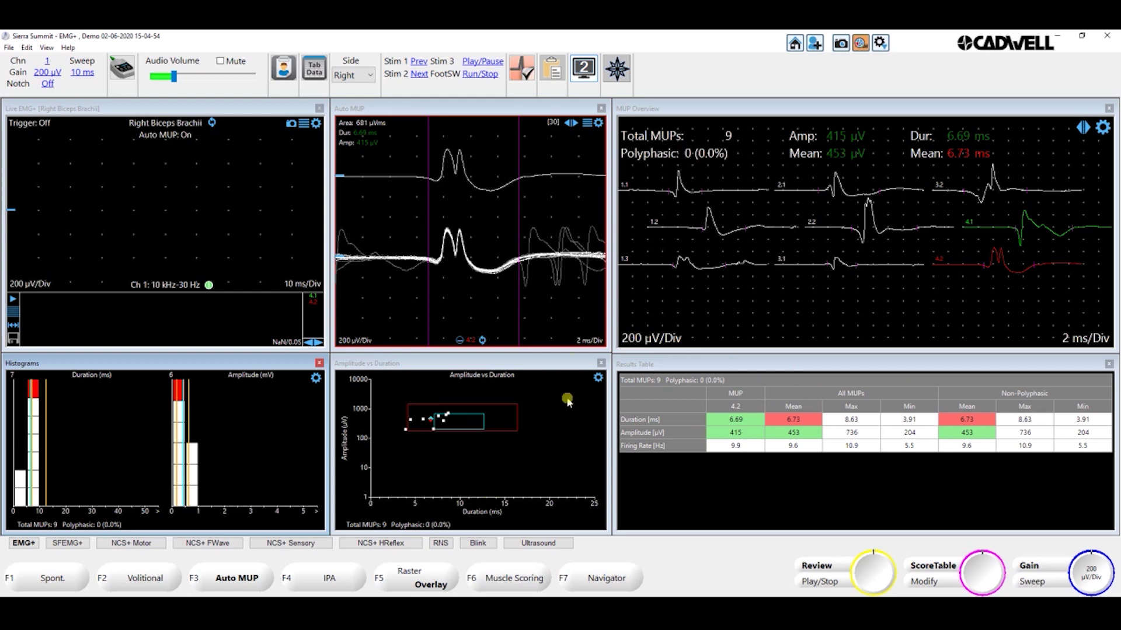
Step: Switch to screen layout 1, narrow the MUP Overview window, and fit a Firing Rate Analysis window into the freed space
left_click(628, 184)
left_click(585, 68)
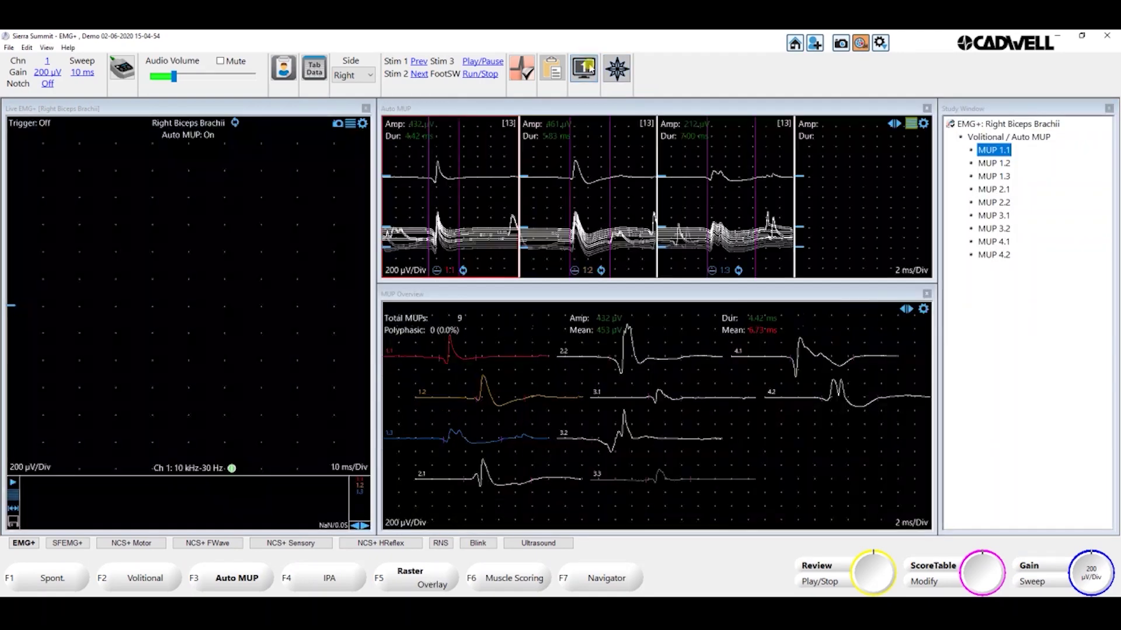
left_click_drag(376, 378, 627, 393)
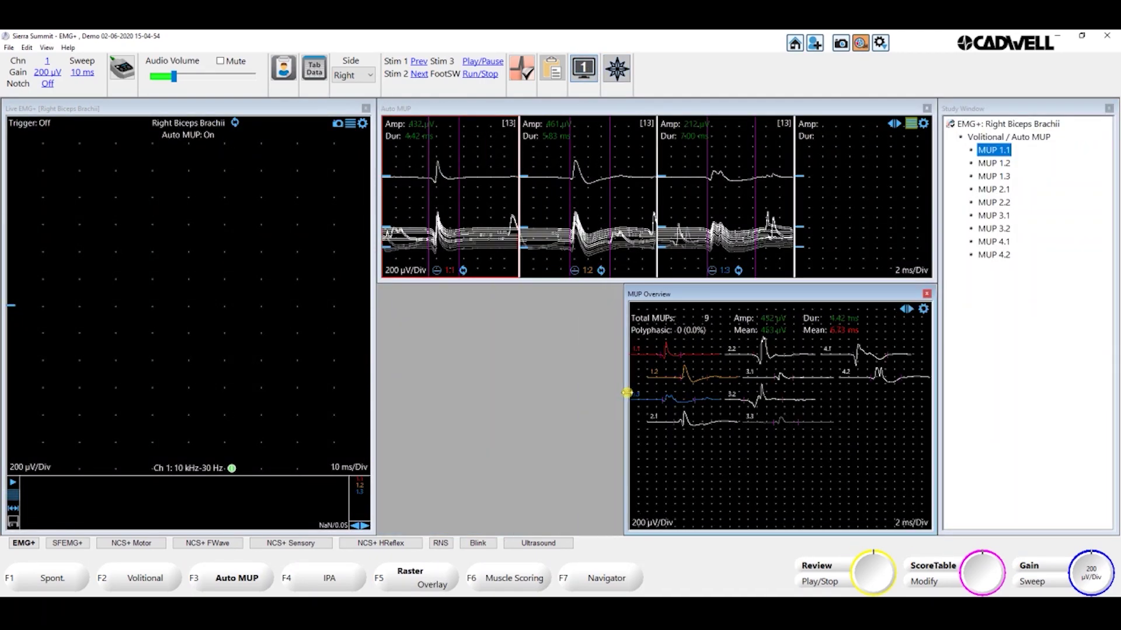
right_click(446, 350)
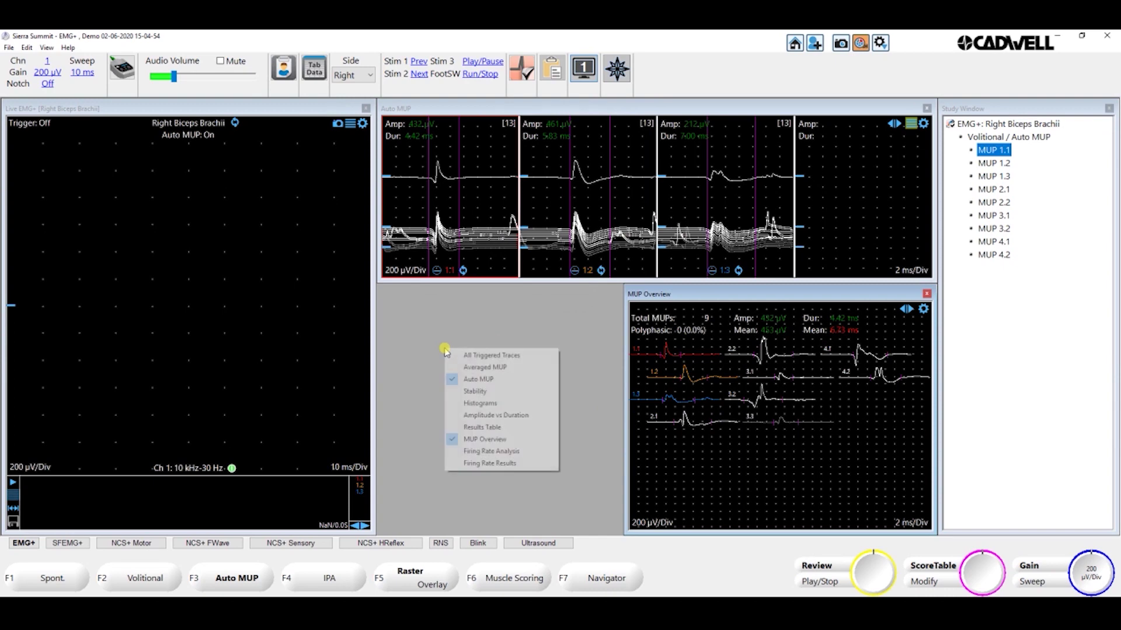
left_click(478, 453)
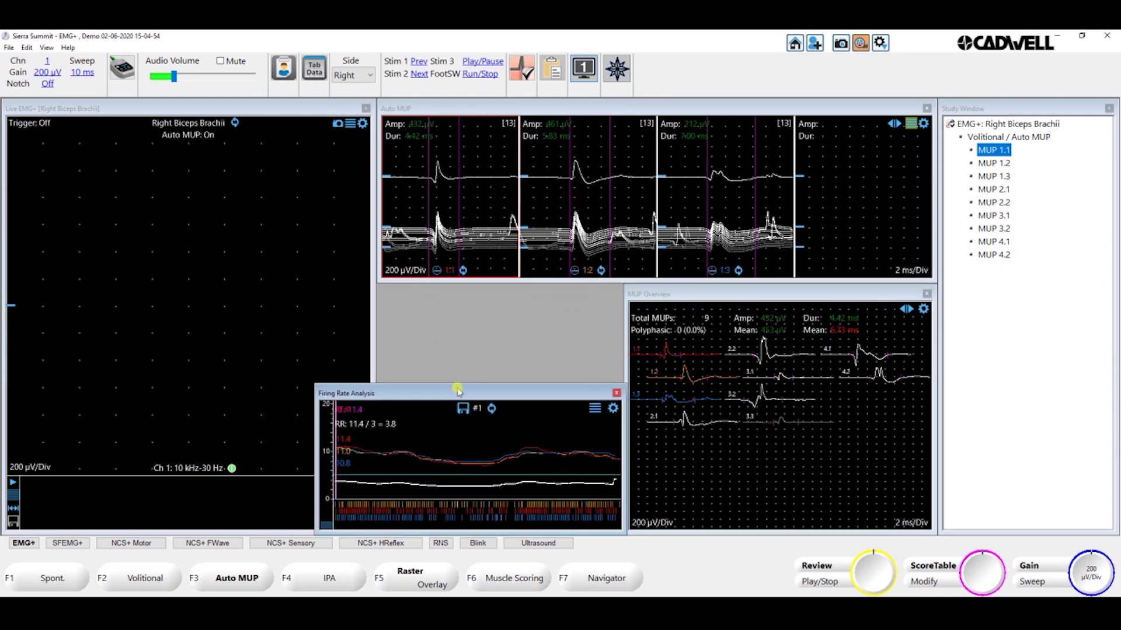
left_click_drag(457, 390, 521, 291)
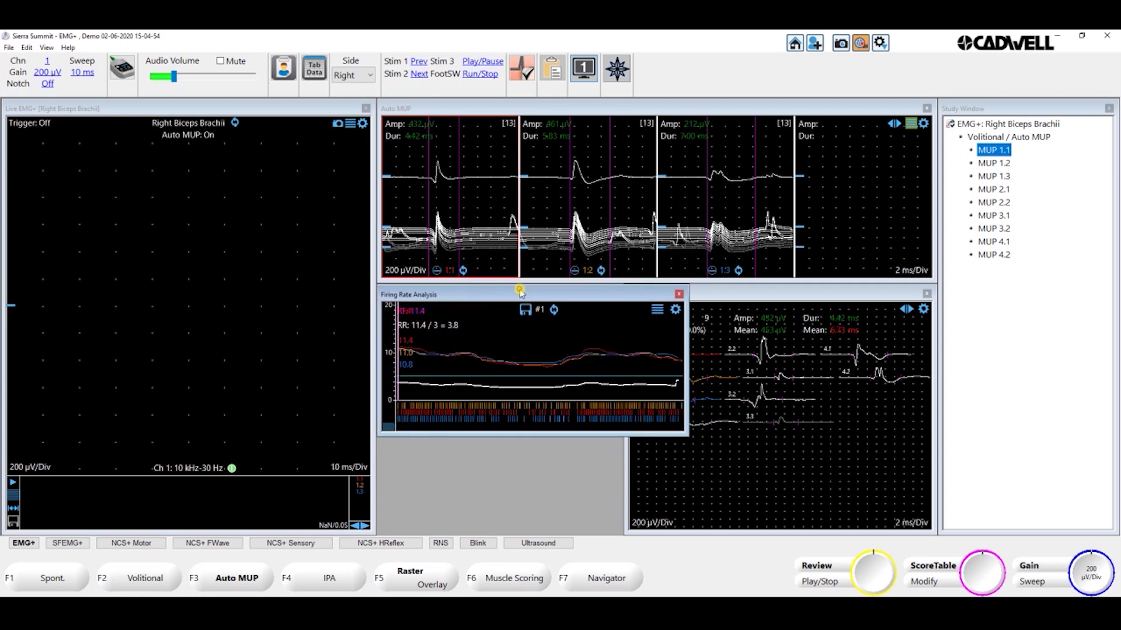
left_click_drag(686, 435, 620, 527)
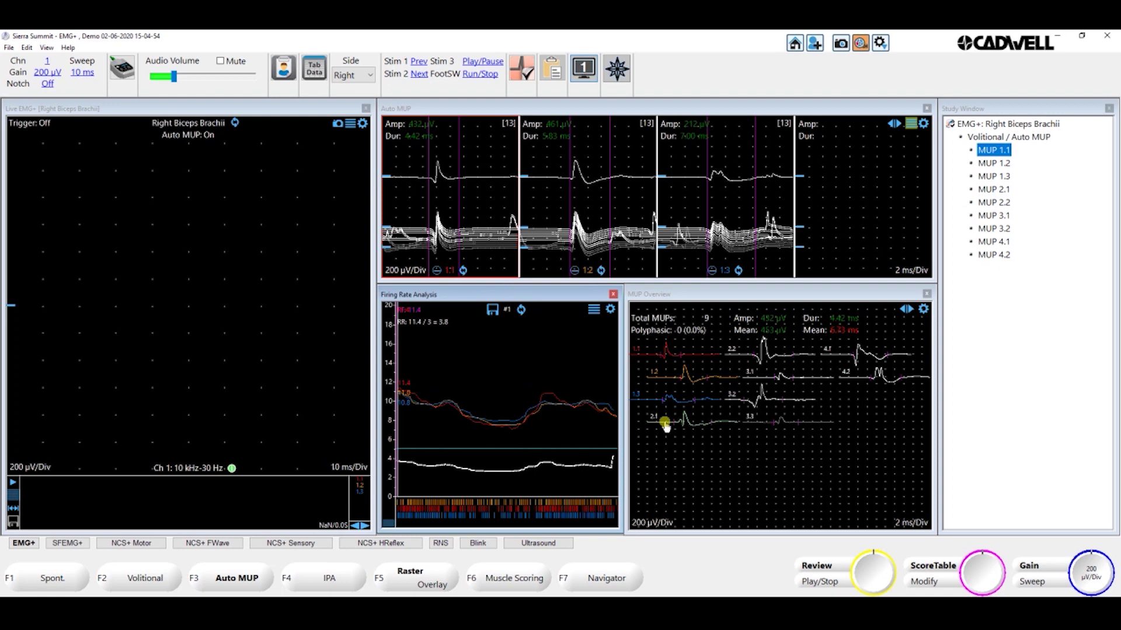
Step: Show the firing rates for MUP 2.2 and review the Firing Rate Analysis display settings
left_click(732, 351)
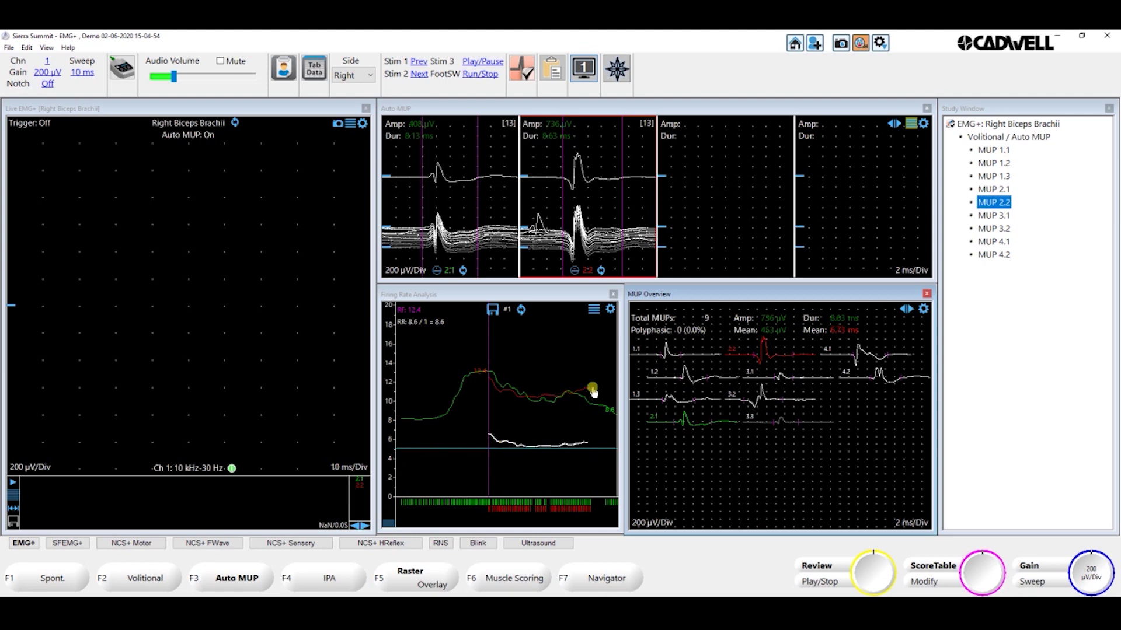
left_click(609, 310)
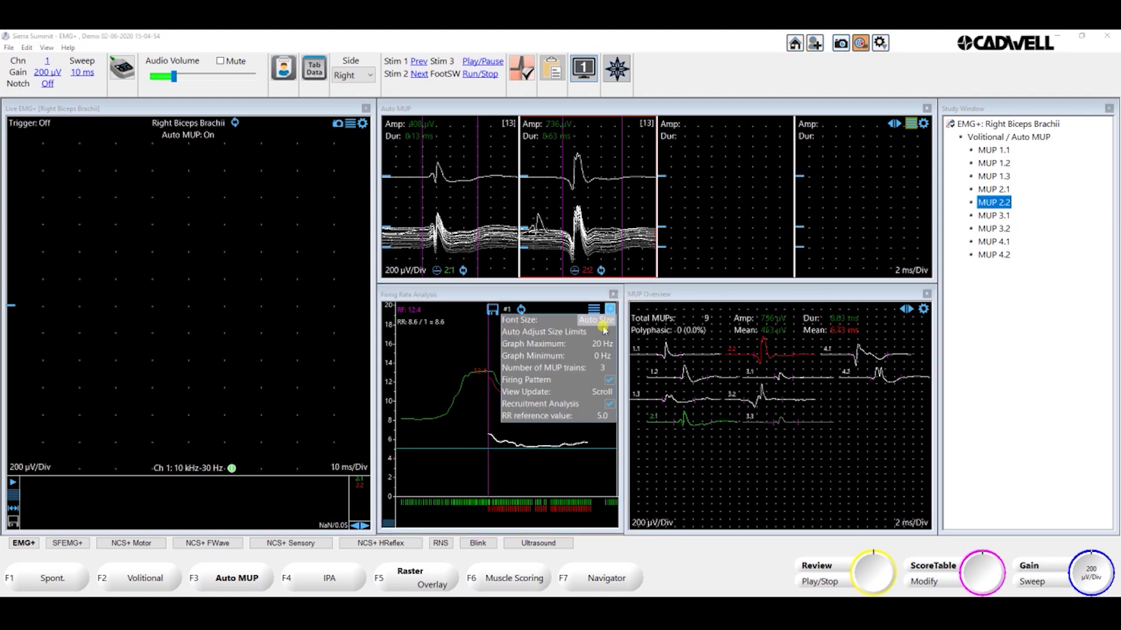
left_click(552, 424)
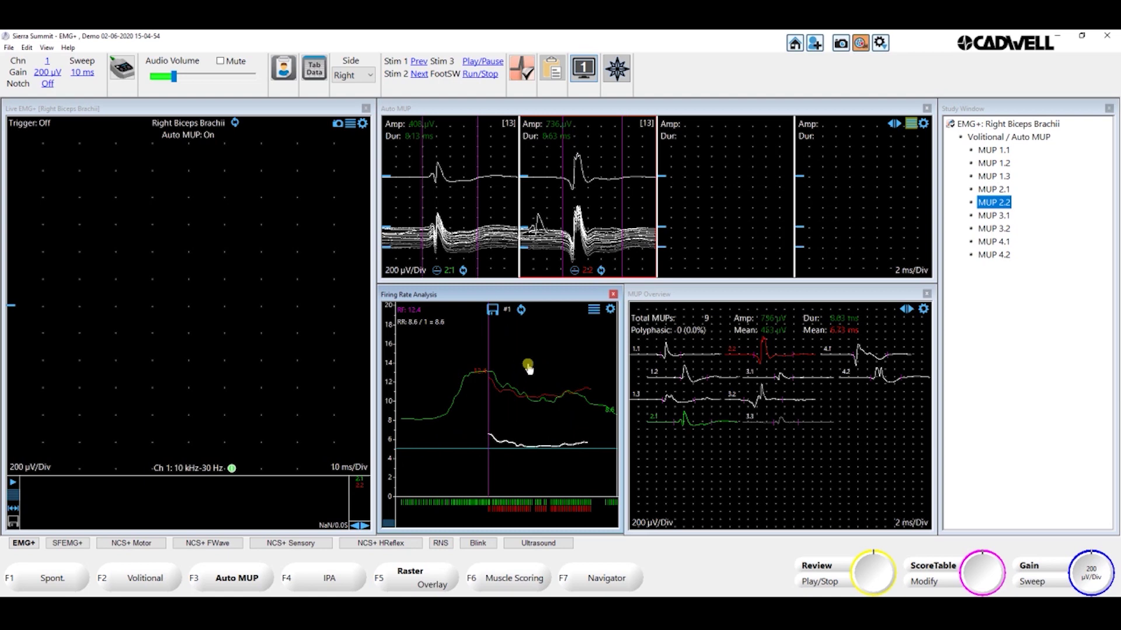
Step: Load 2 MUPs B.emg into the EMG buffer playback and start playing it
left_click(761, 600)
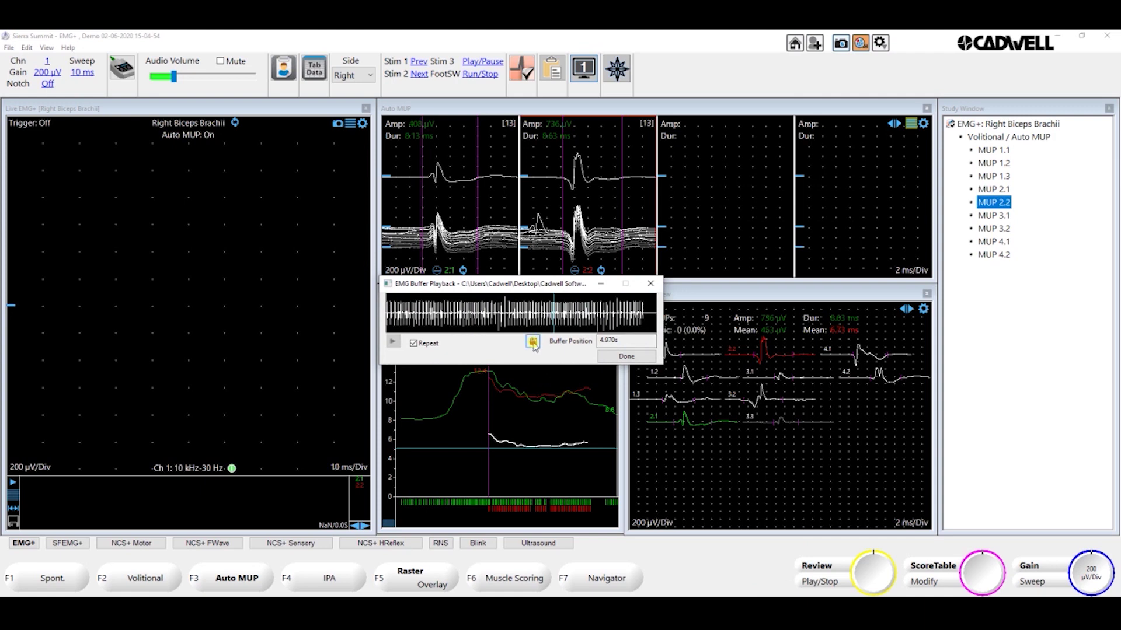
left_click(534, 343)
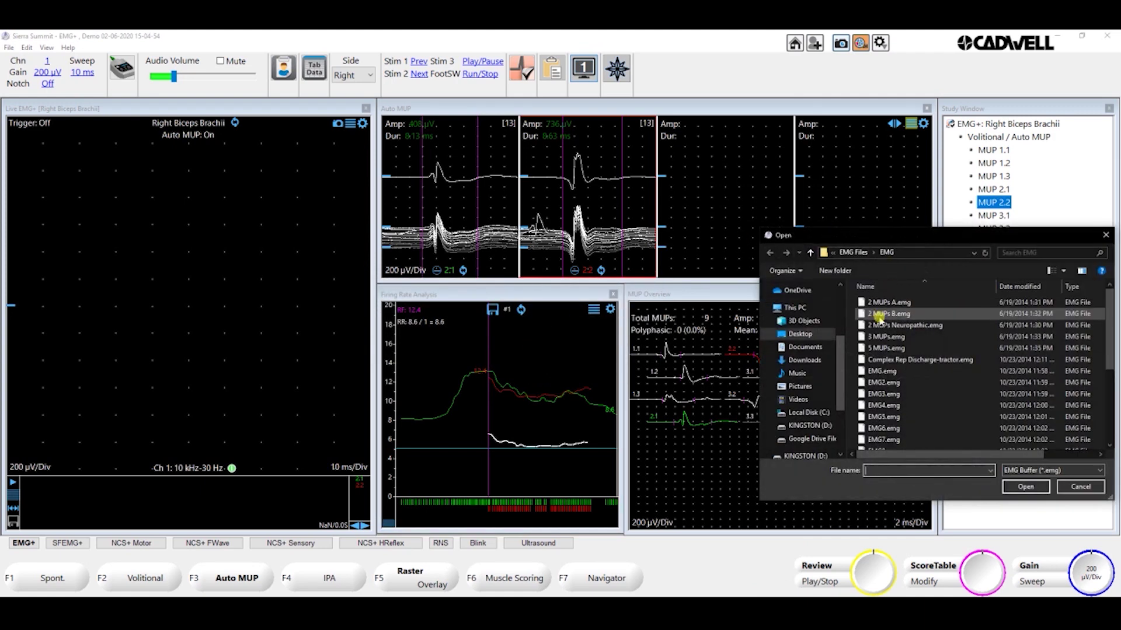
double_click(880, 315)
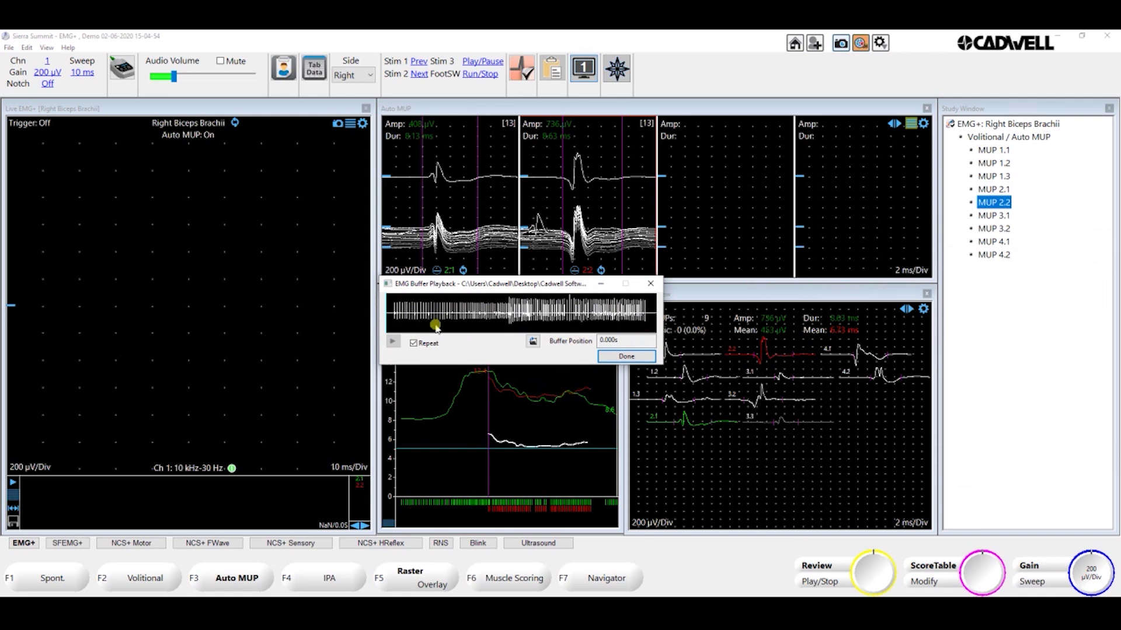
left_click(395, 343)
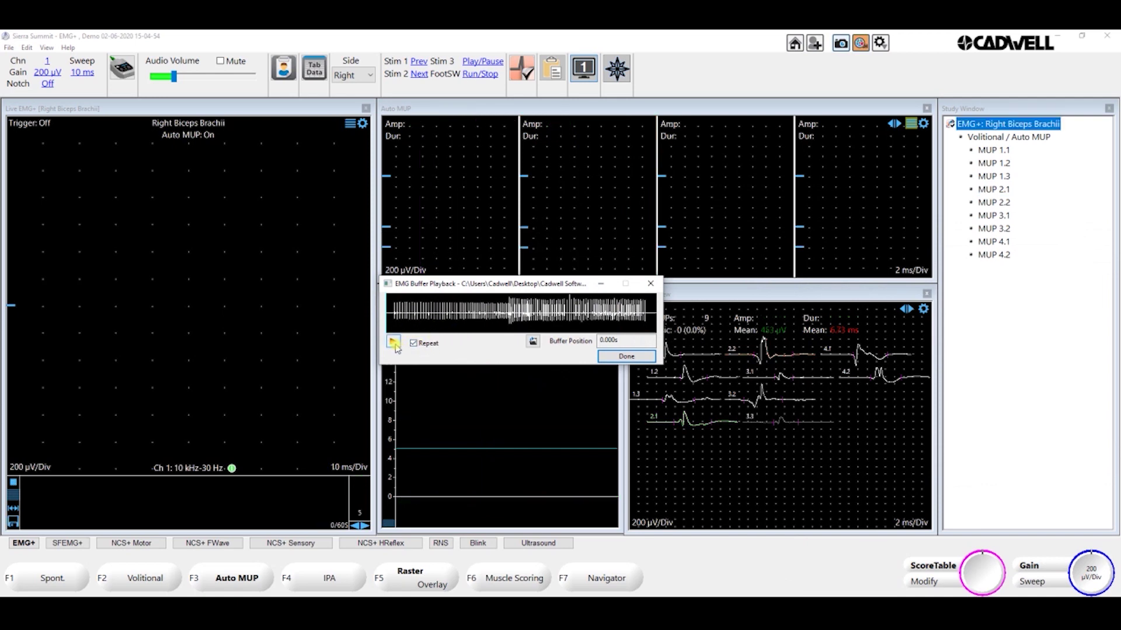
Step: Load 3 MUPs.emg into the EMG buffer playback and play it with the playback window out of the way
left_click(597, 286)
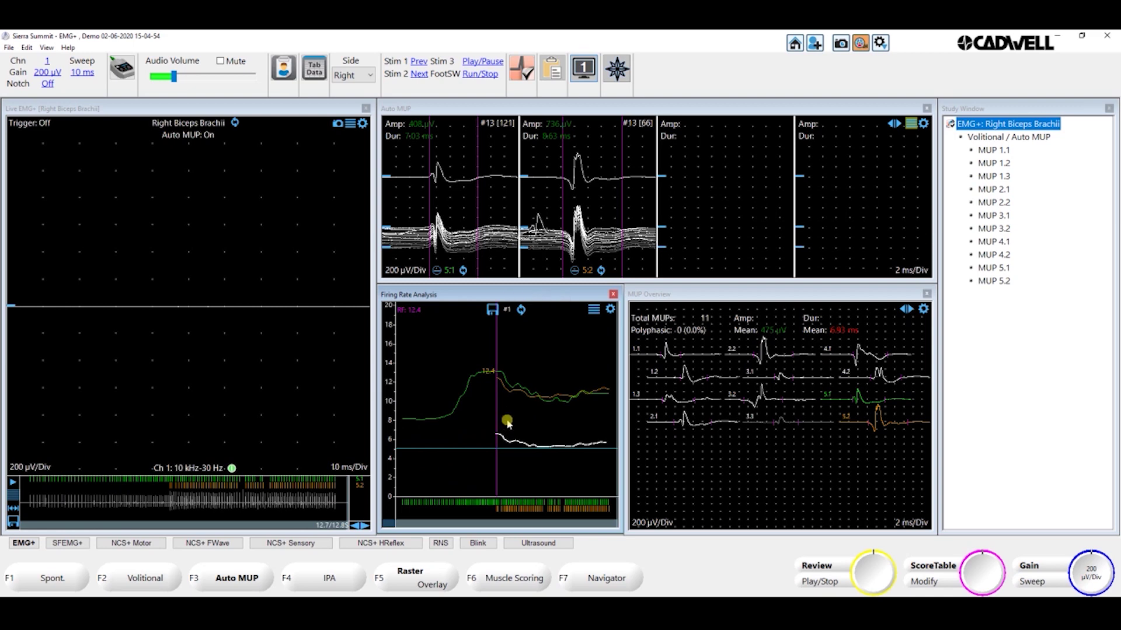
left_click(727, 602)
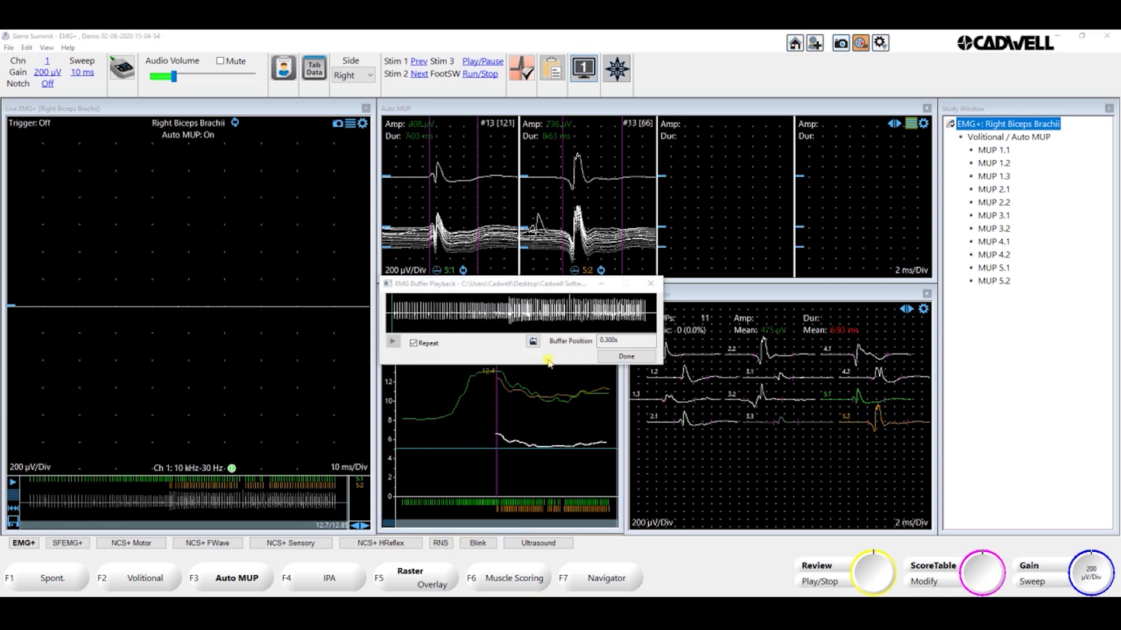
left_click(534, 343)
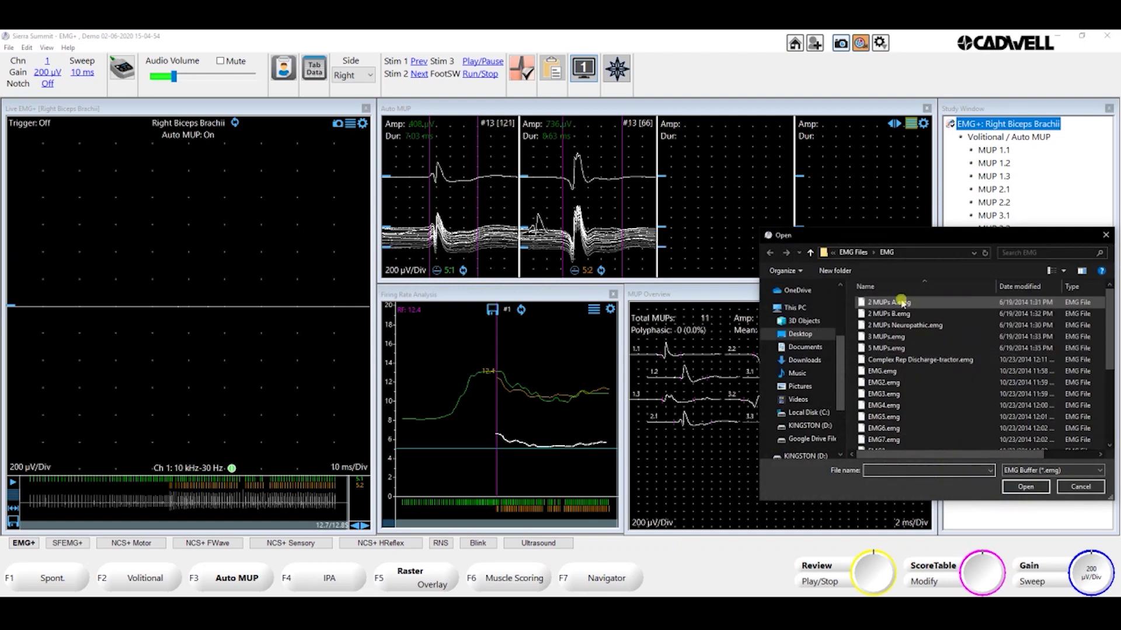
double_click(884, 339)
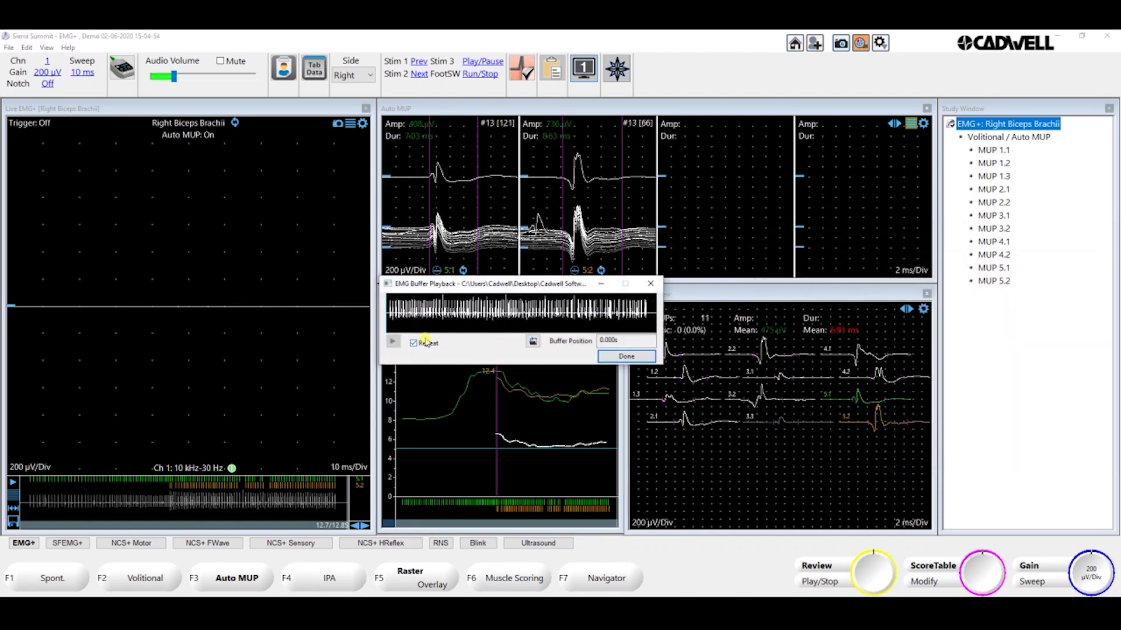
left_click(392, 341)
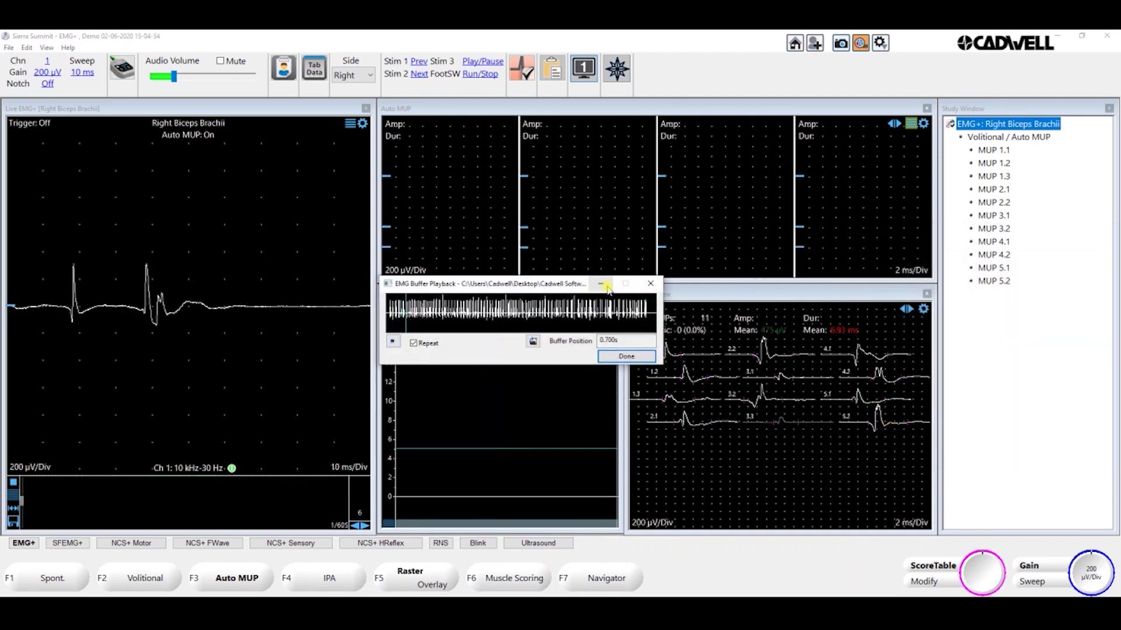
left_click(651, 284)
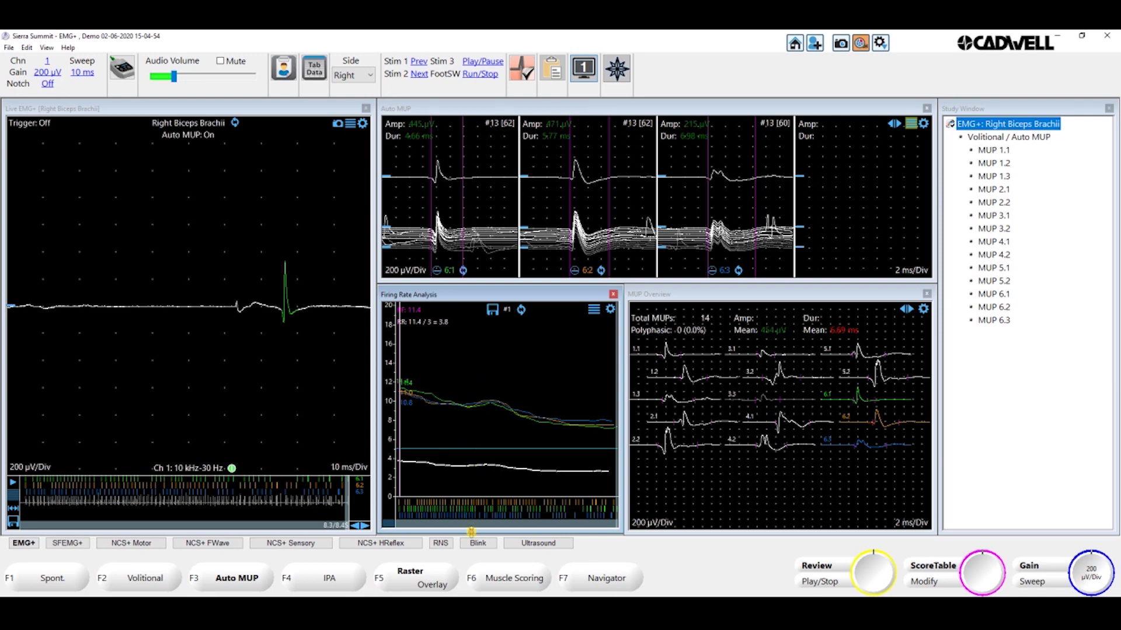
Step: Shorten the Firing Rate Analysis window and fit a Firing Rate Results window into the space below it
left_click_drag(471, 533, 474, 416)
right_click(473, 447)
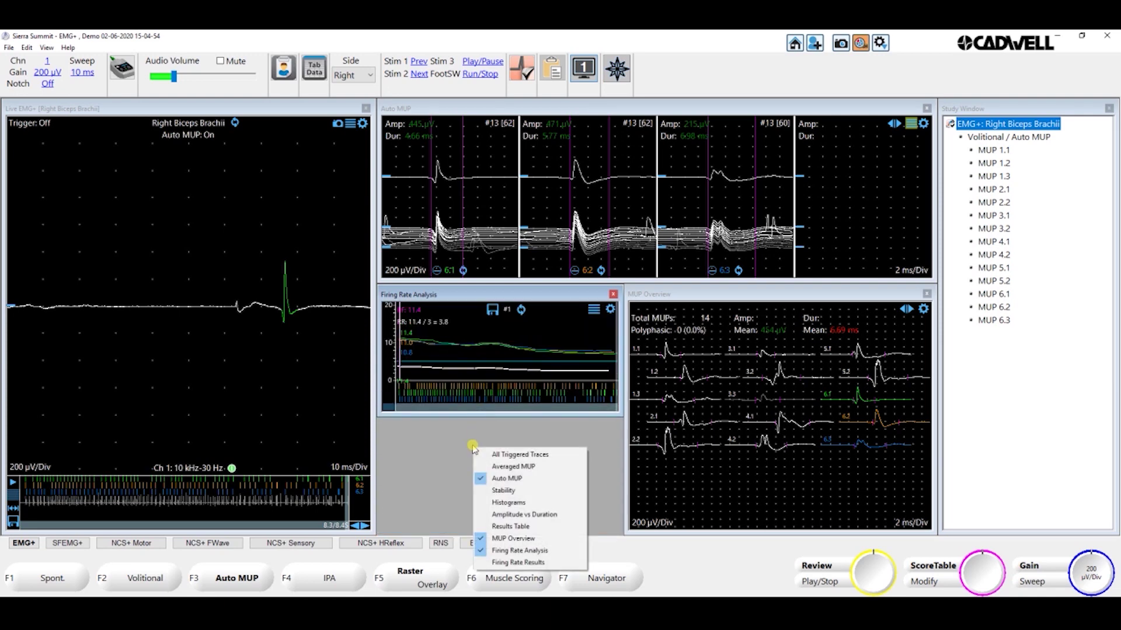
left_click(513, 562)
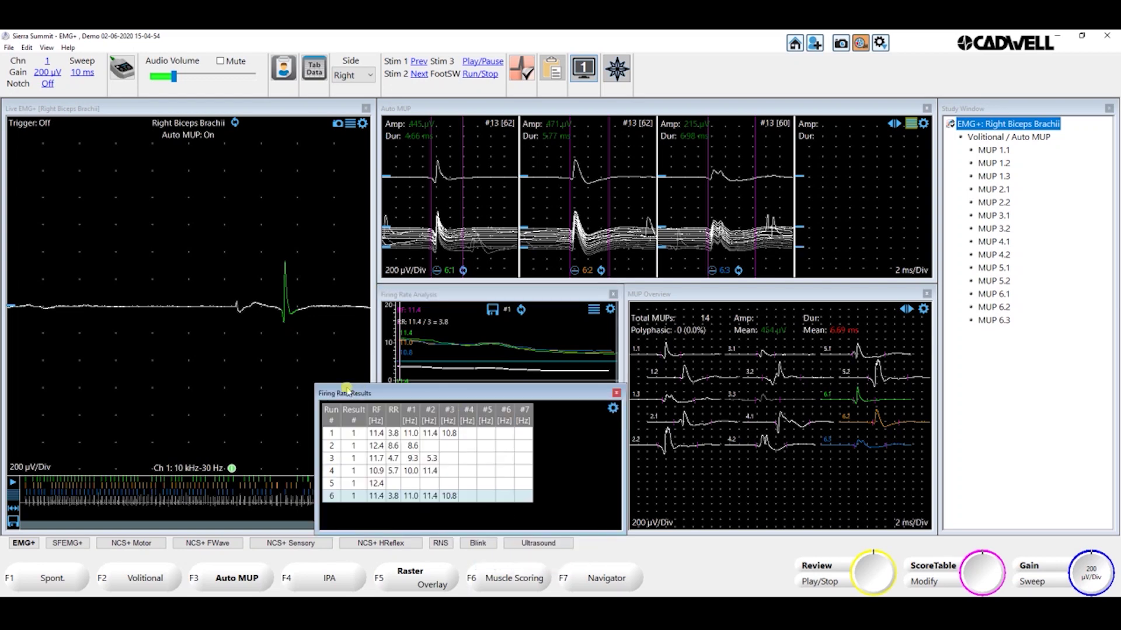
left_click_drag(332, 386, 371, 448)
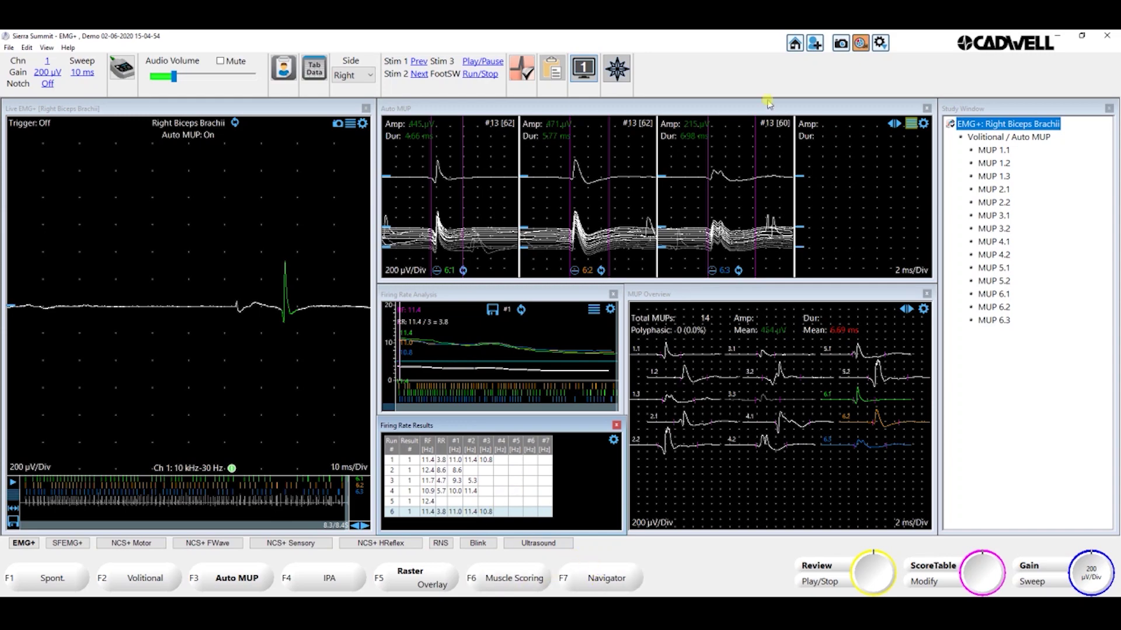
Step: Switch to screen layout 2 and open the Right Biceps Brachii MUP Analysis in Tab Data
left_click(590, 70)
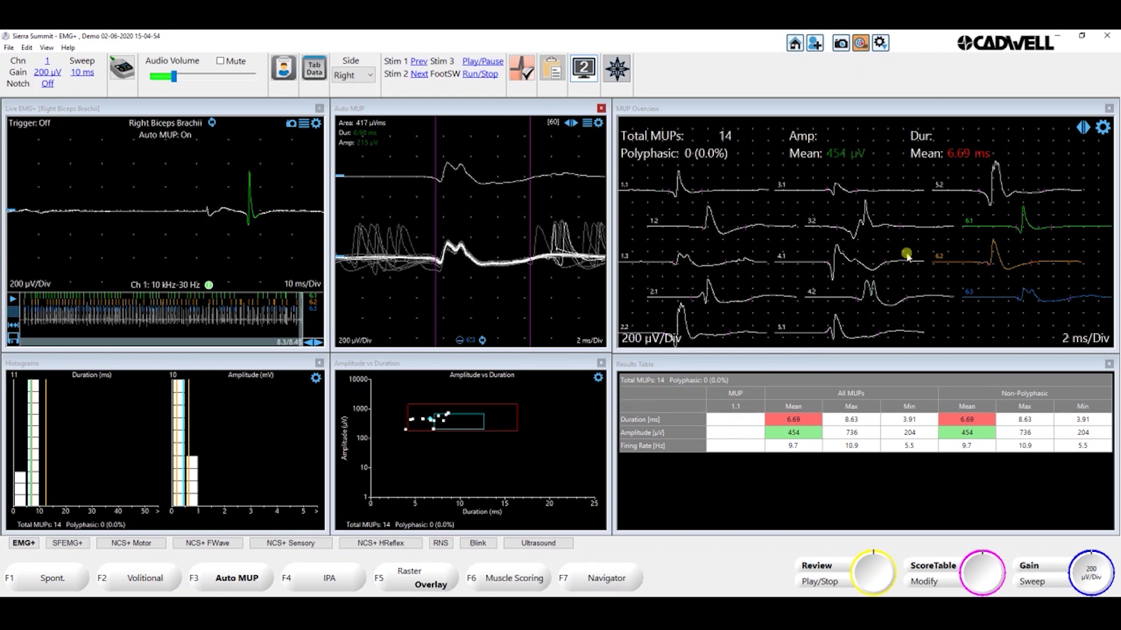
left_click(315, 69)
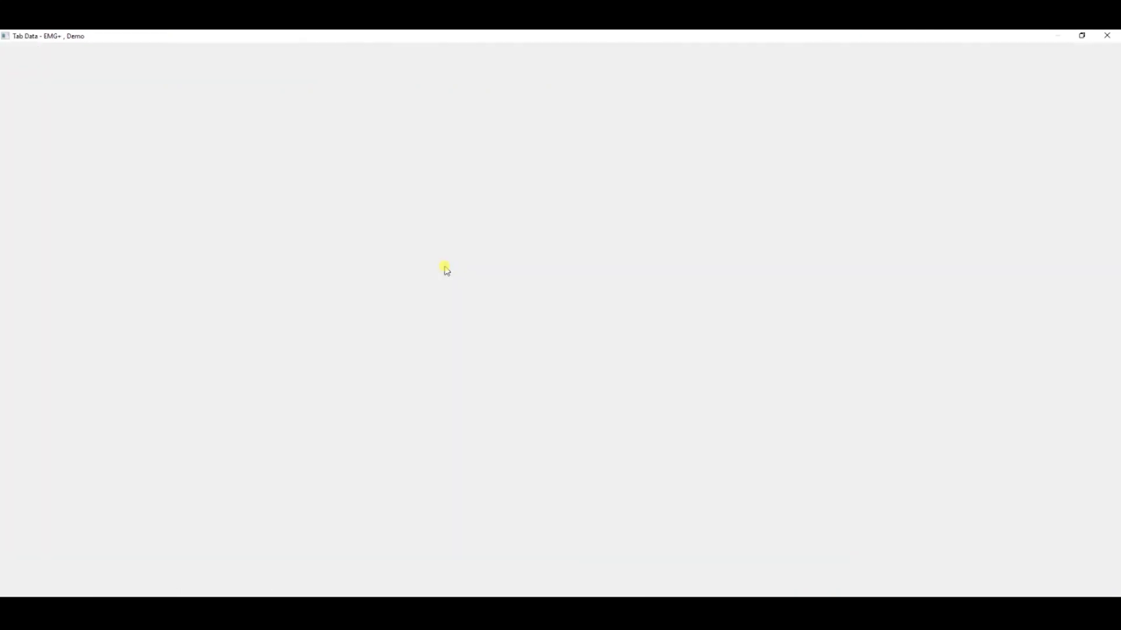
left_click(87, 91)
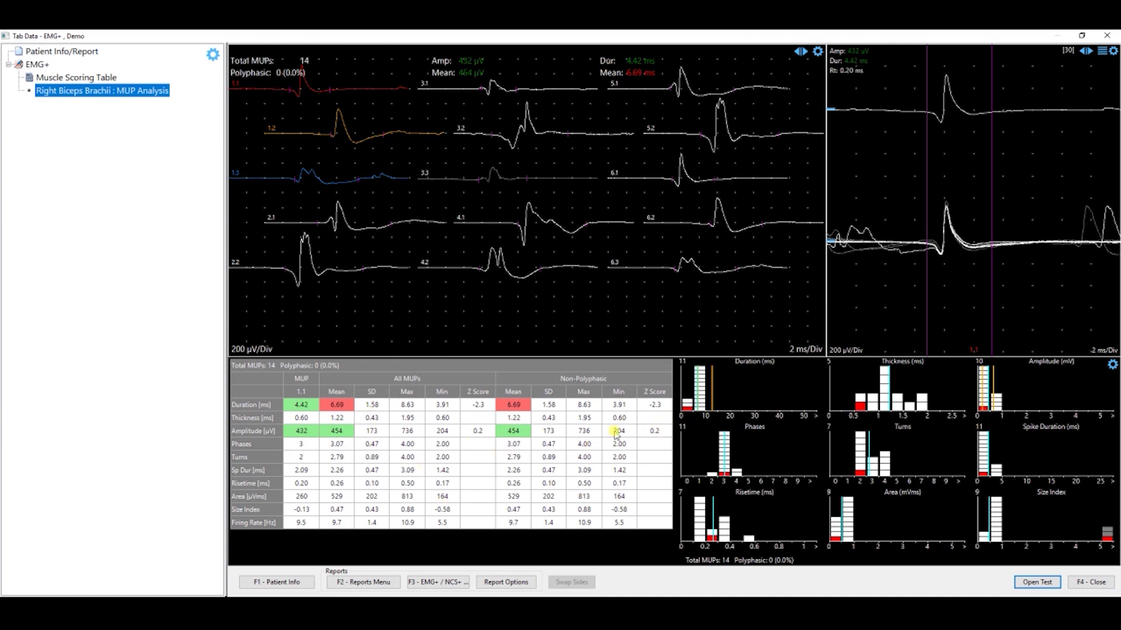
Step: Hide the SD and Z Score columns for both All MUPs and Non-Polyphasic in the results table
right_click(421, 379)
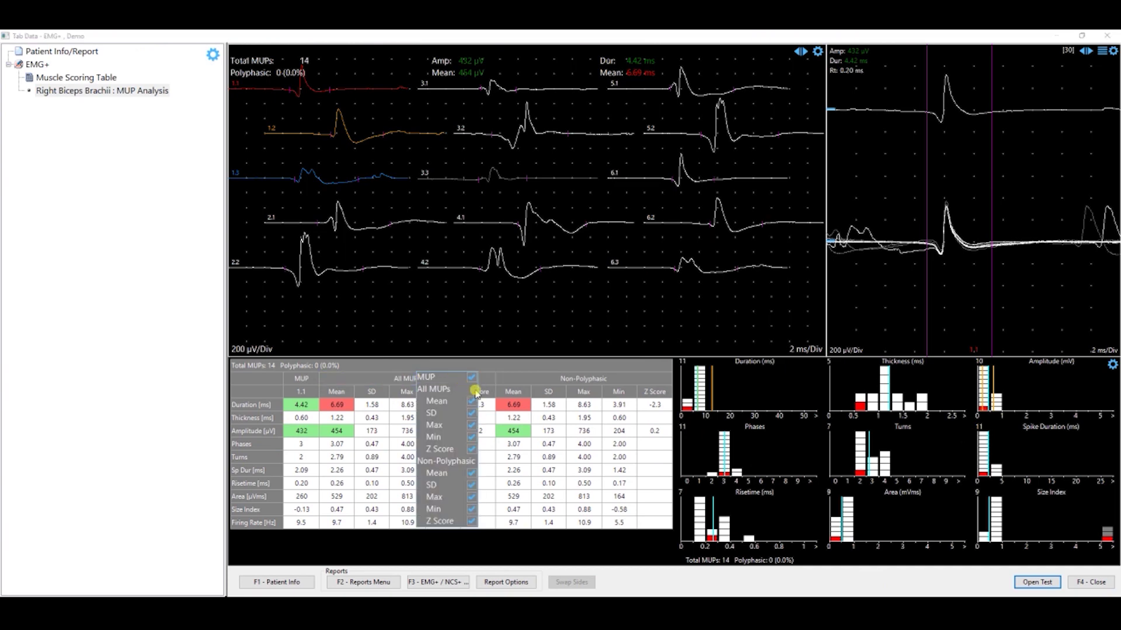
left_click(471, 413)
left_click(472, 485)
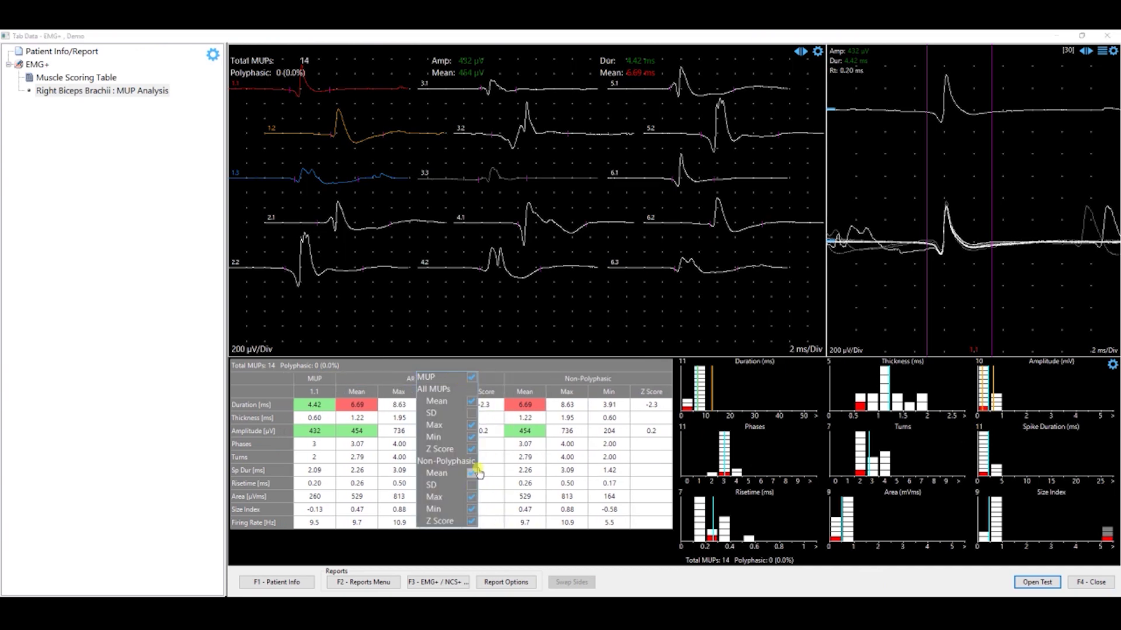
left_click(471, 448)
left_click(472, 521)
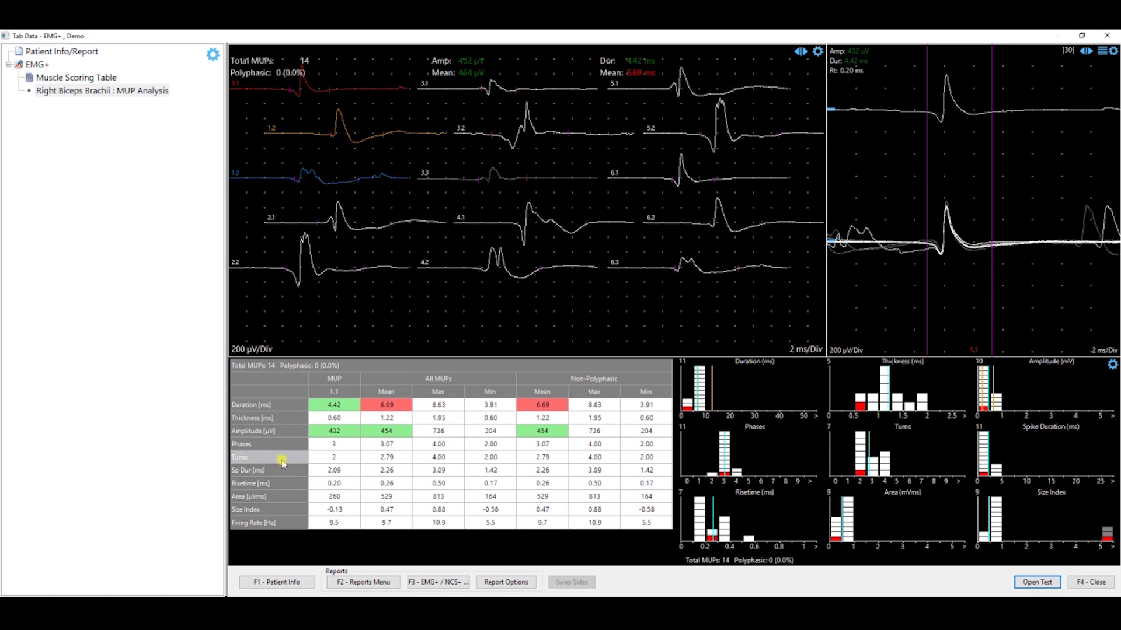
Step: Hide the Thickness, Phases, Turns, Sp Dur, Risetime, Area and Size Index rows in the results table
right_click(243, 442)
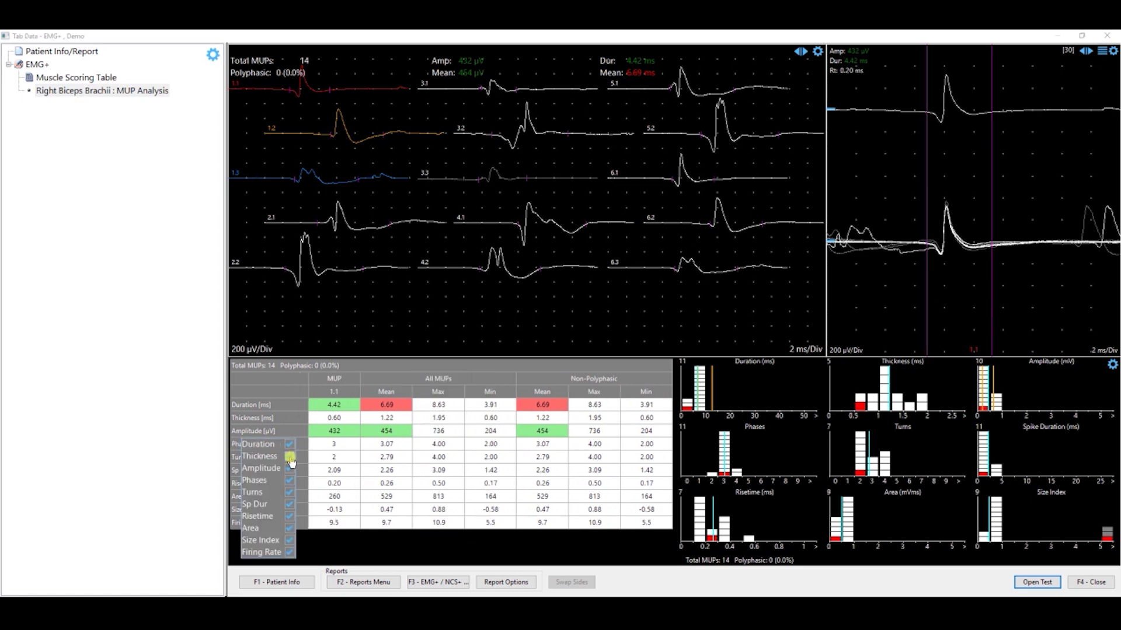
left_click(289, 457)
left_click(290, 481)
left_click(290, 492)
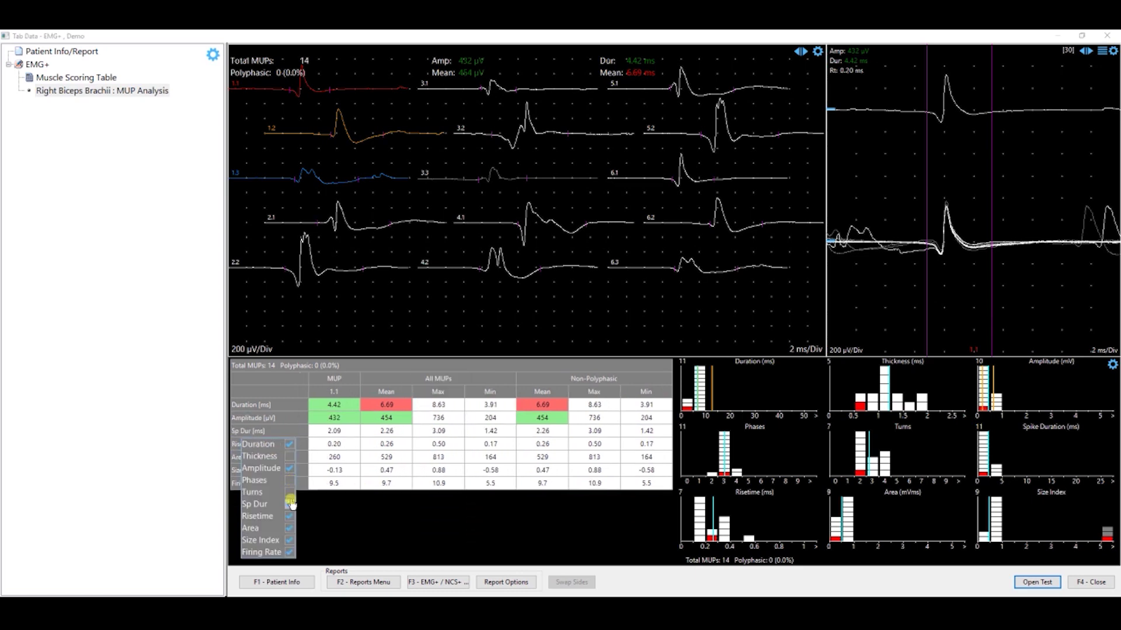
left_click(290, 504)
left_click(290, 515)
left_click(290, 529)
left_click(289, 540)
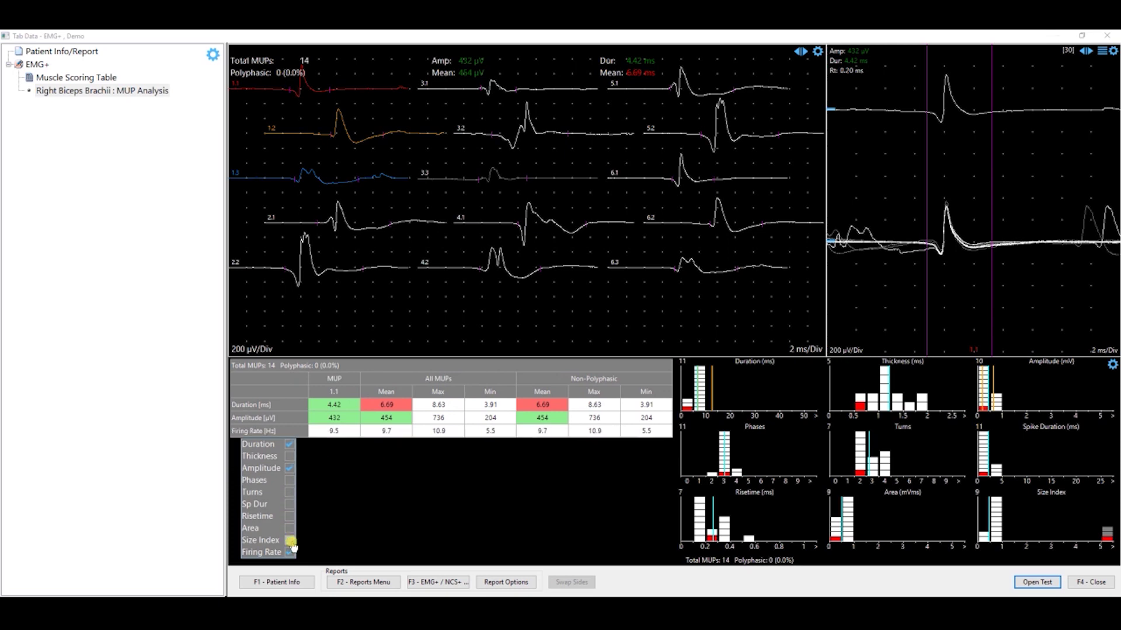
Step: Hide the Thickness, Phases, Turns, Sp Dur, Risetime, Area and Size Index histograms
left_click(1112, 366)
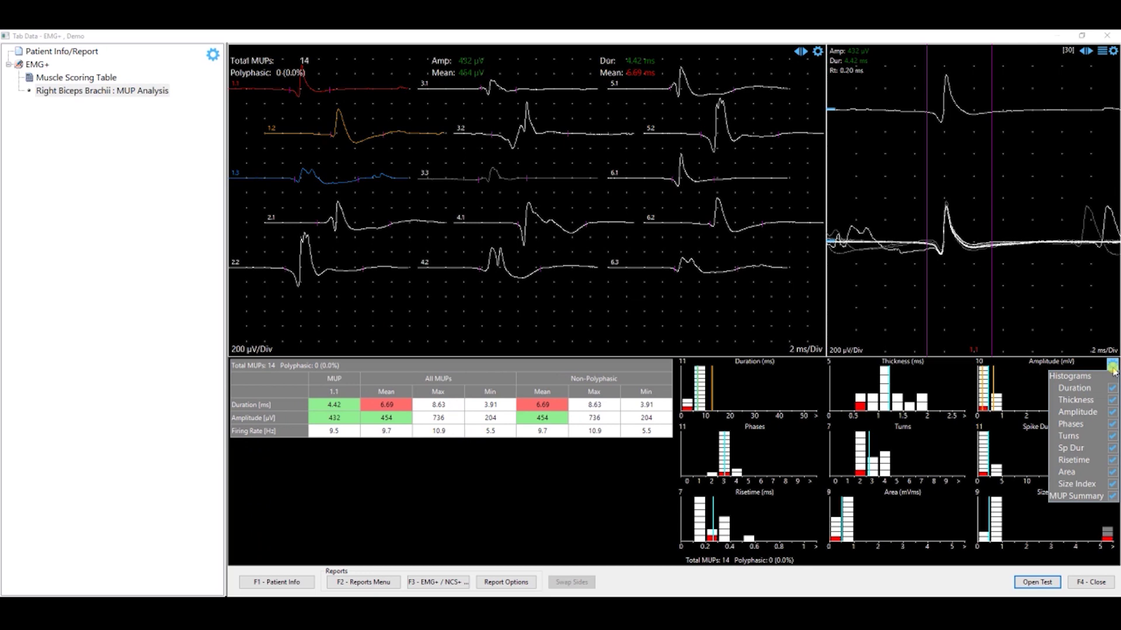
left_click(1112, 400)
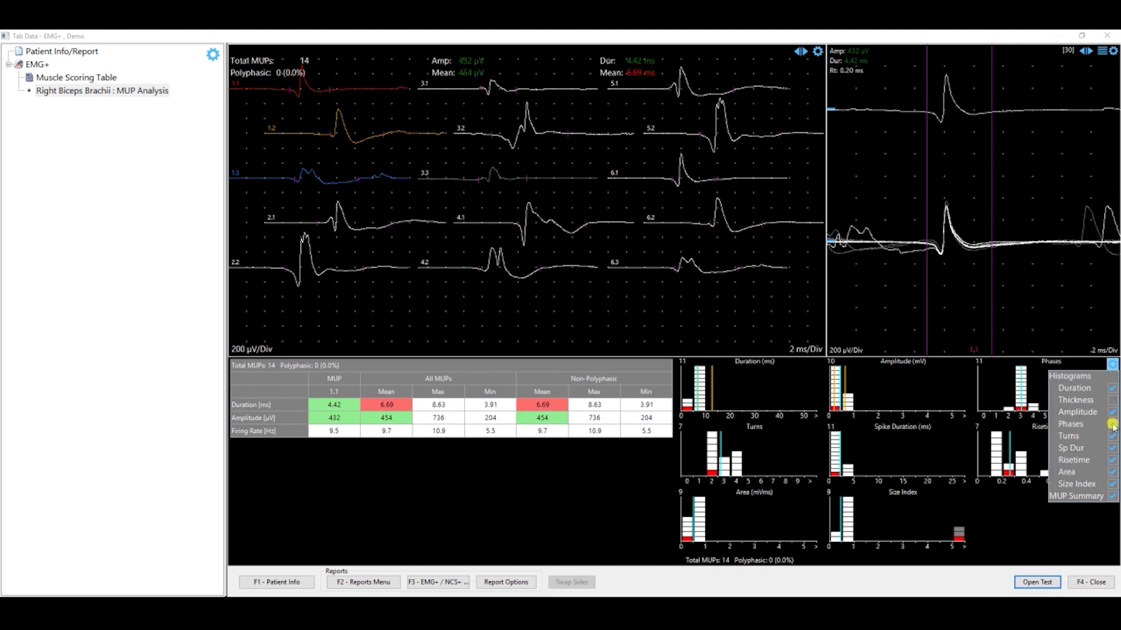
left_click(1112, 424)
left_click(1112, 436)
left_click(1113, 448)
left_click(1112, 460)
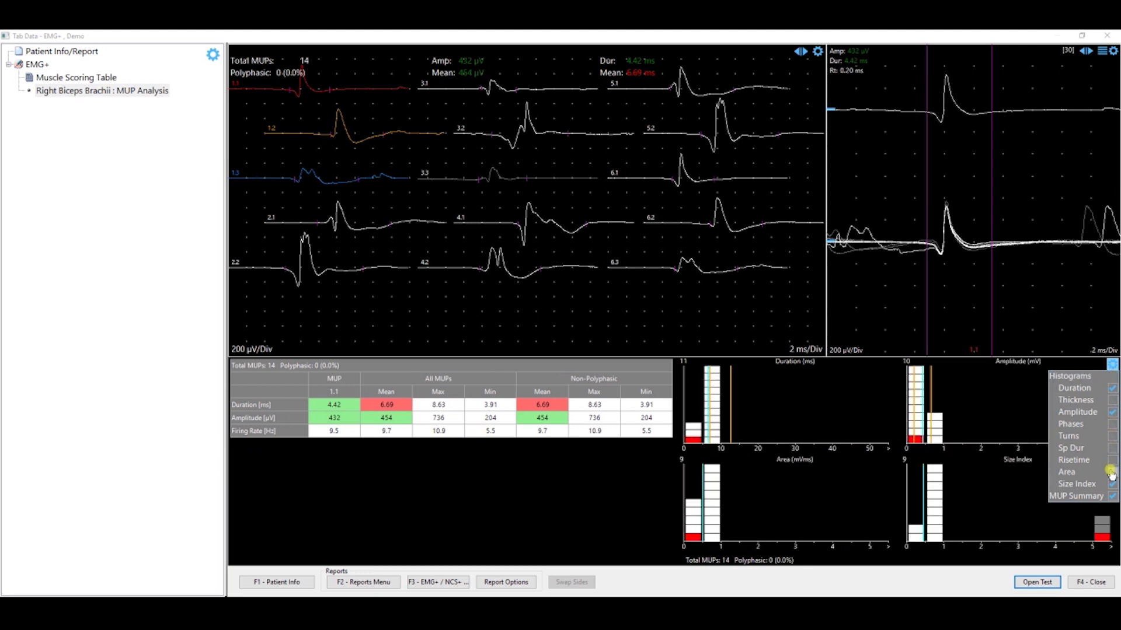
left_click(1112, 473)
left_click(1112, 484)
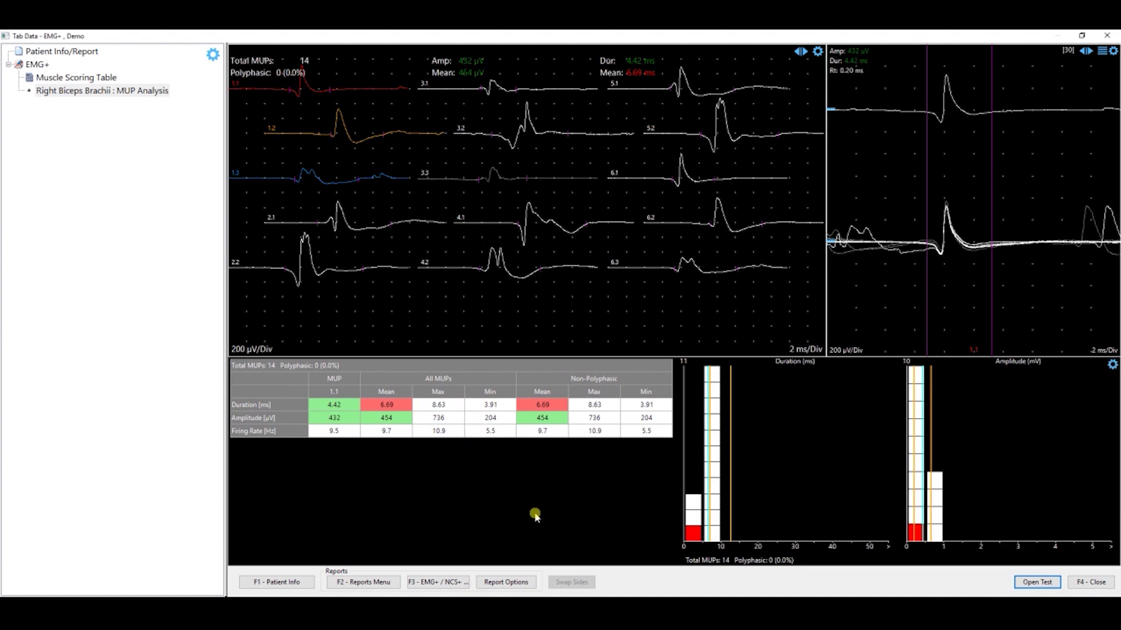